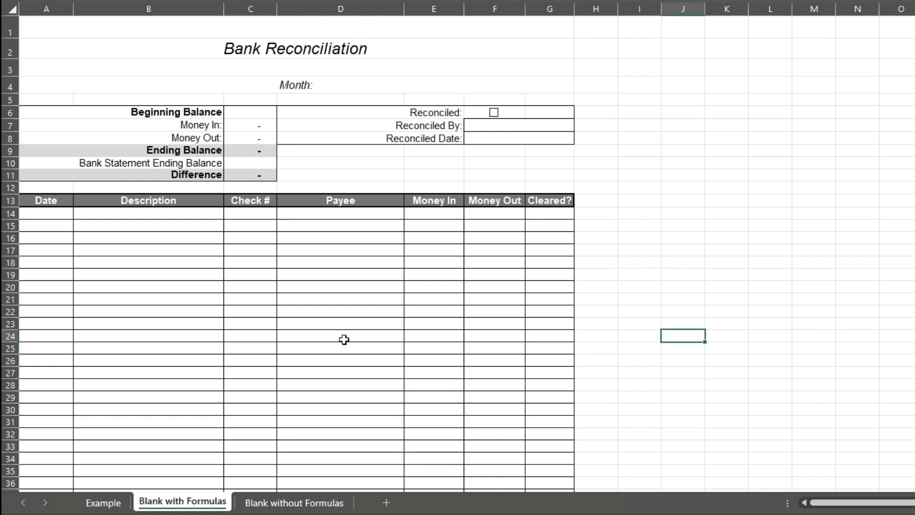
Look over the Example and blank template sheets, ending on Blank with Formulas.
click(104, 503)
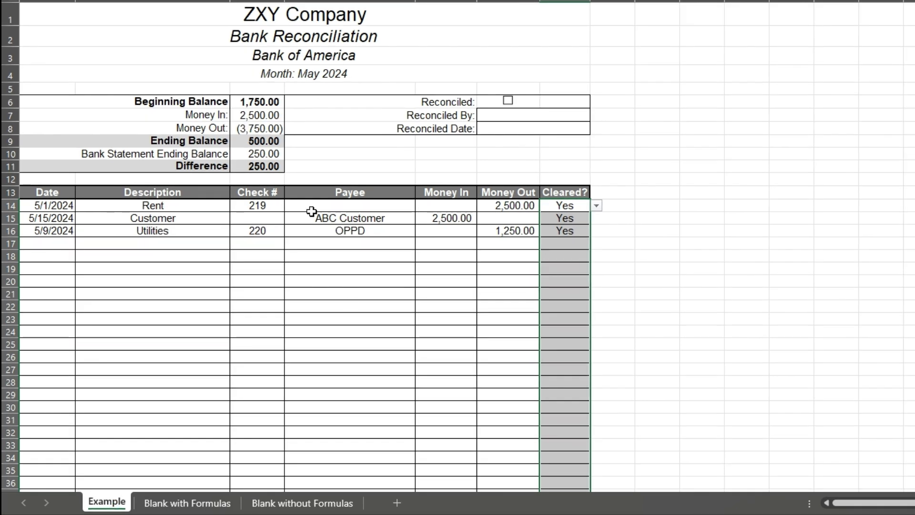
scroll(324, 366, down, 2)
scroll(301, 400, up, 2)
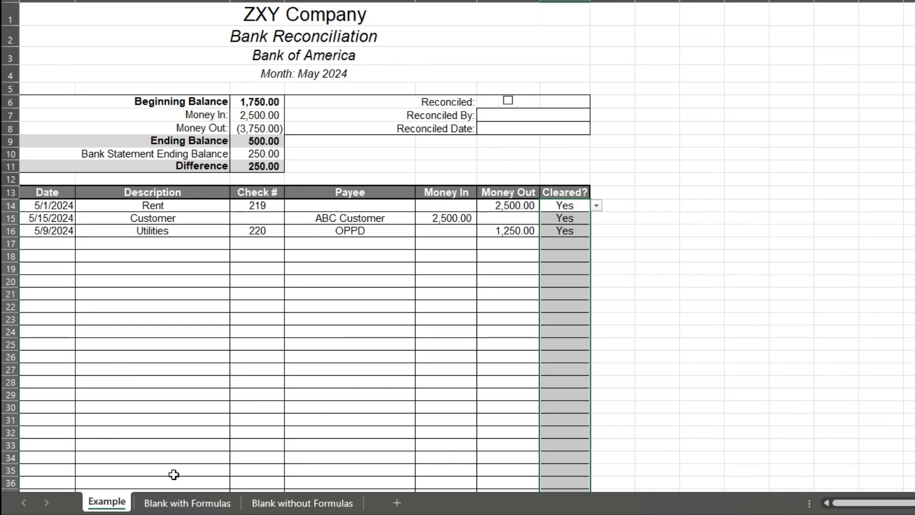
click(187, 502)
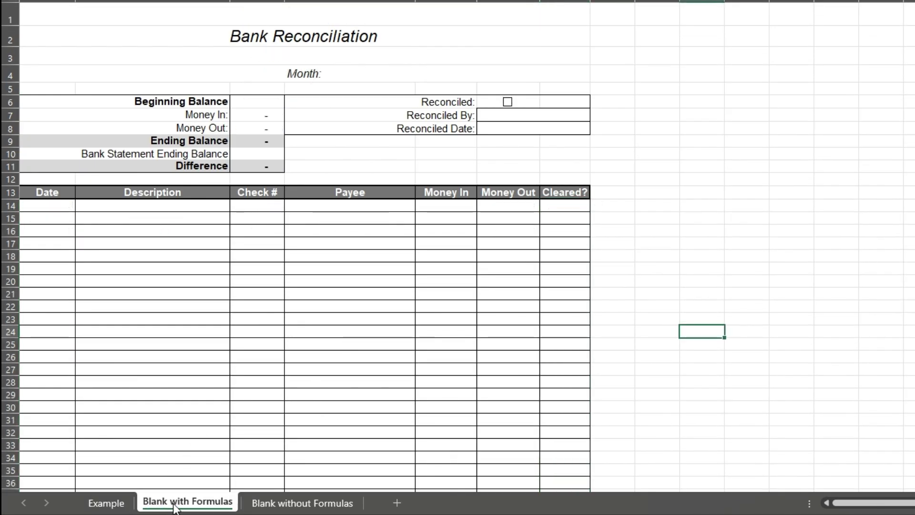
click(302, 503)
click(345, 321)
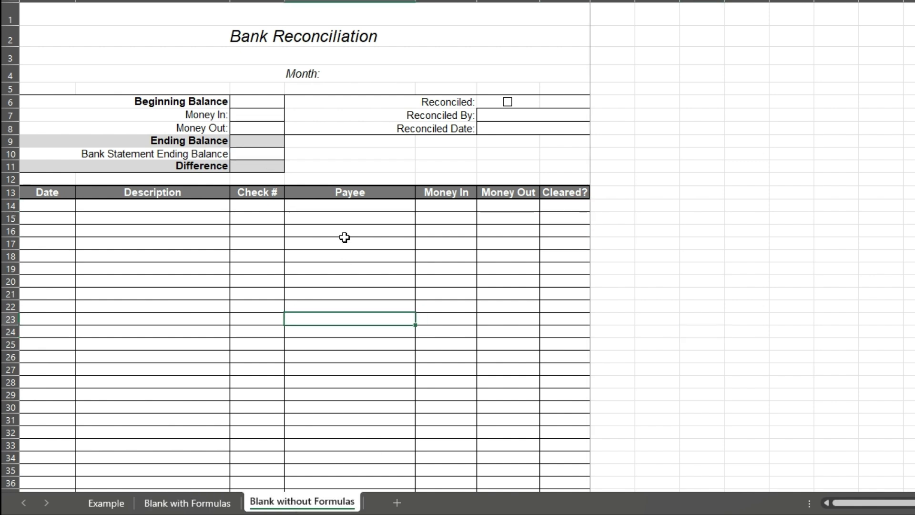
click(206, 503)
Fill the header with ABC Company, Bank of America and May 2024.
click(319, 274)
click(307, 7)
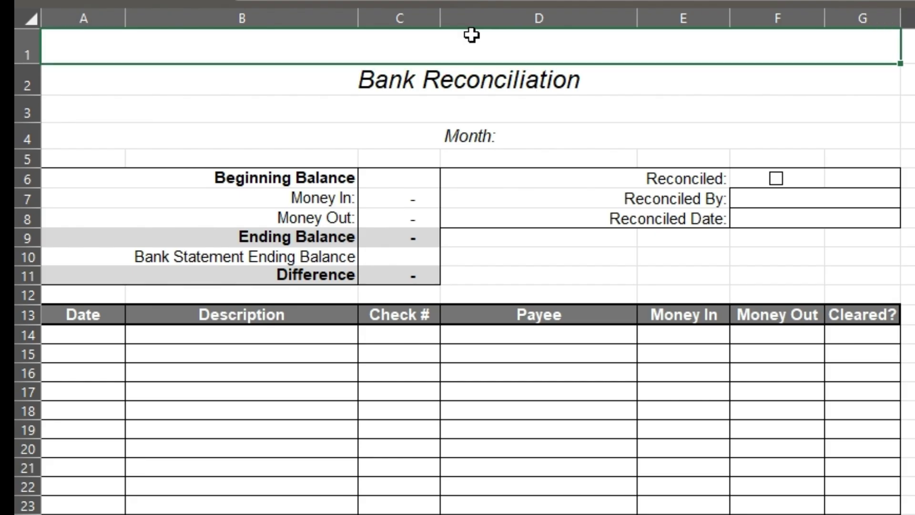
key(ctrl+Page_Up)
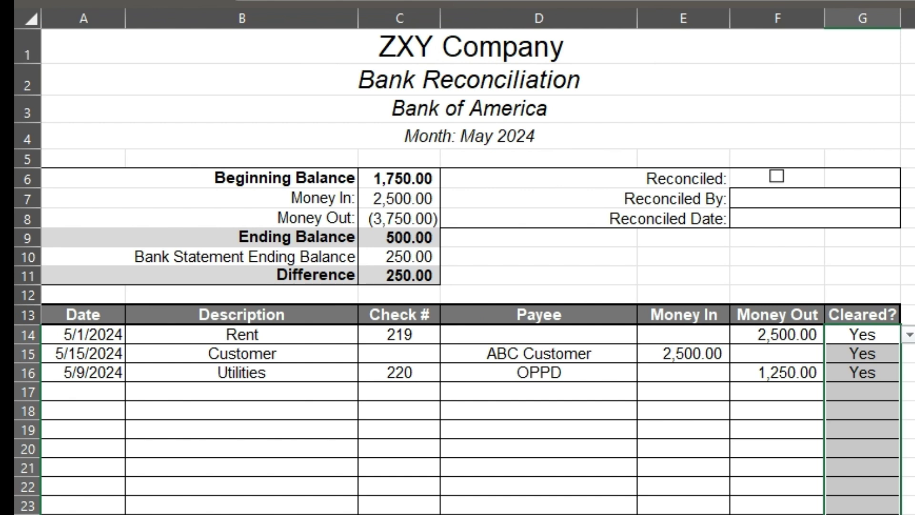
key(ctrl+Page_Down)
text(AB)
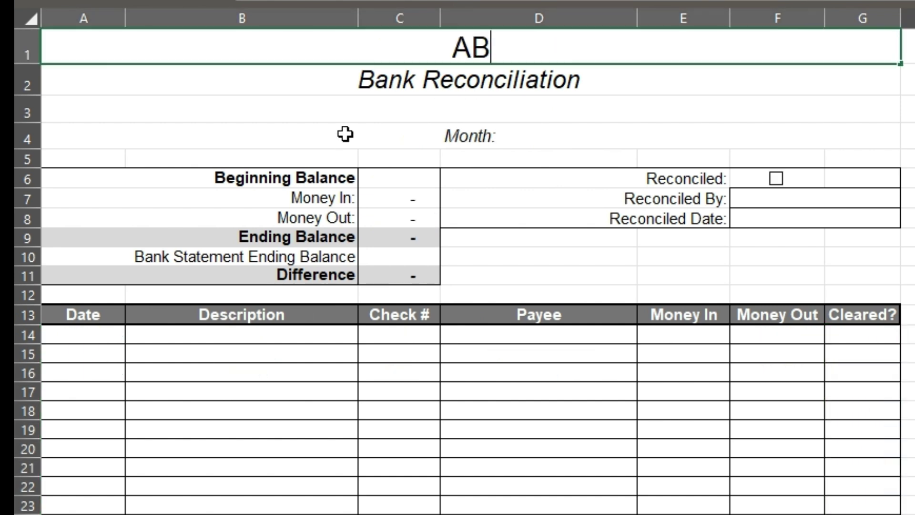
text(C Company)
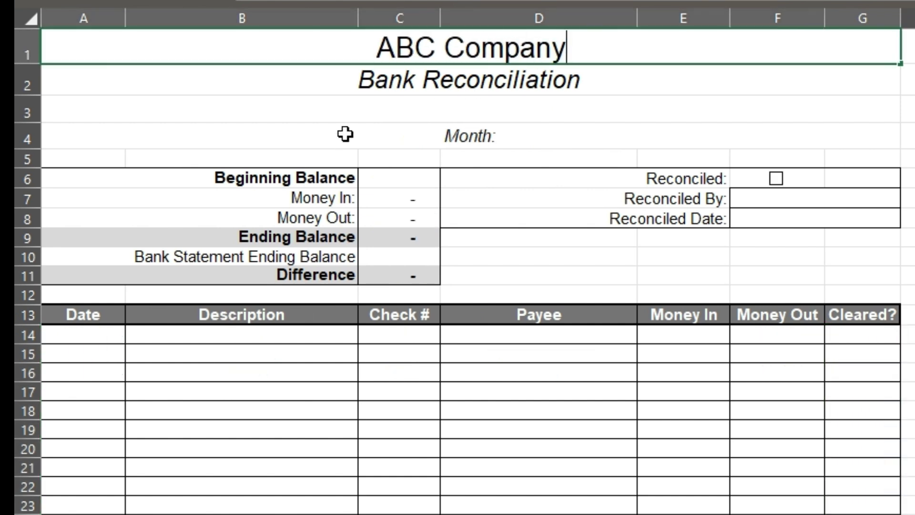
key(Return)
key(Return)
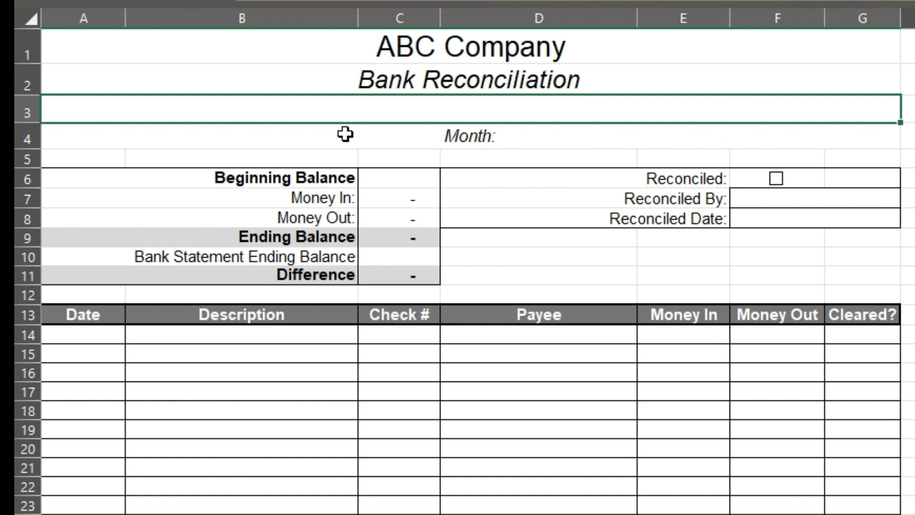
text(Bank of Am)
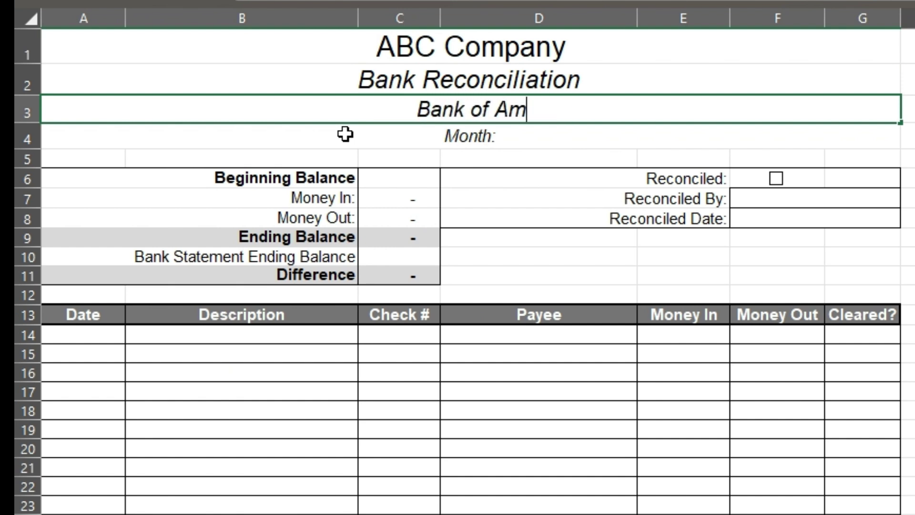
text(erica)
key(Return)
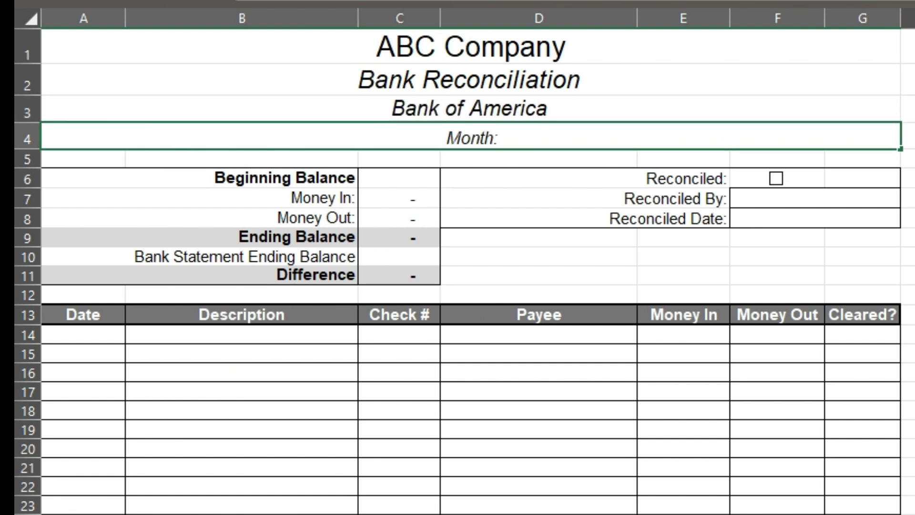
text(May 2024)
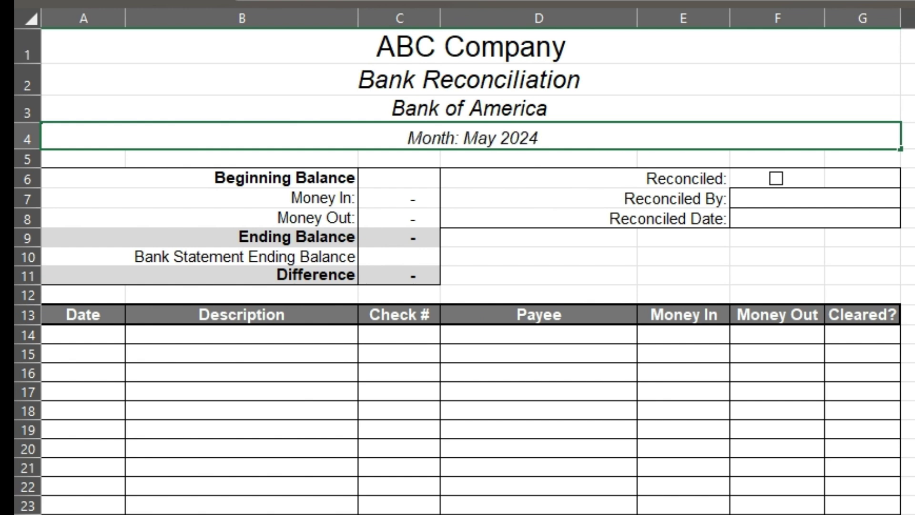
click(580, 447)
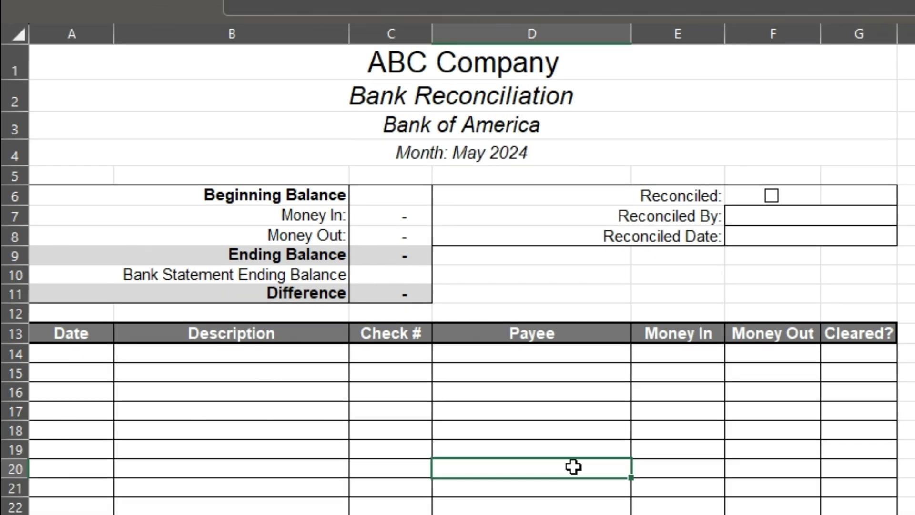
Enter 2500 as the Beginning Balance in C6.
click(409, 193)
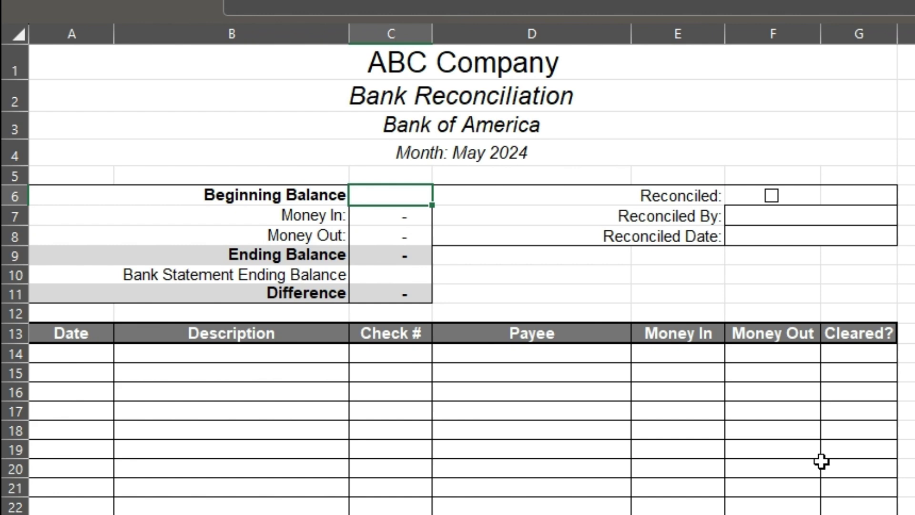
click(364, 250)
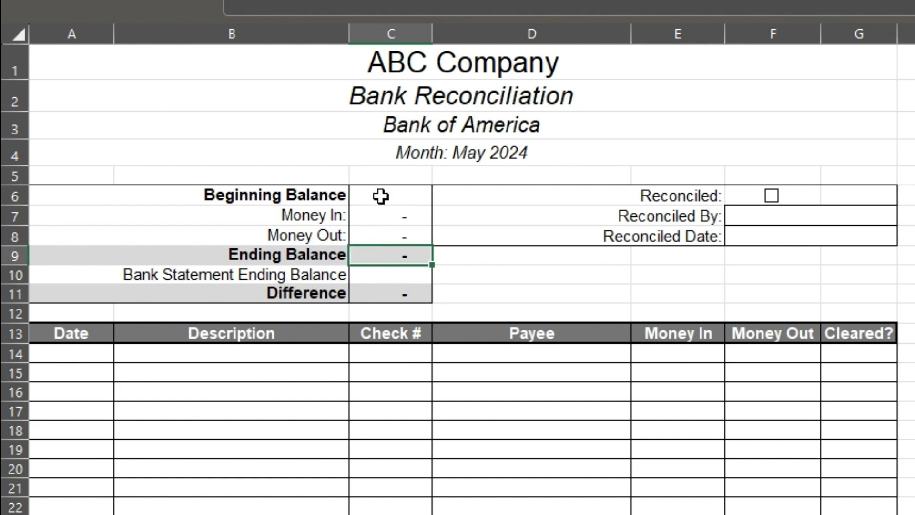
click(385, 198)
text(2500)
key(Return)
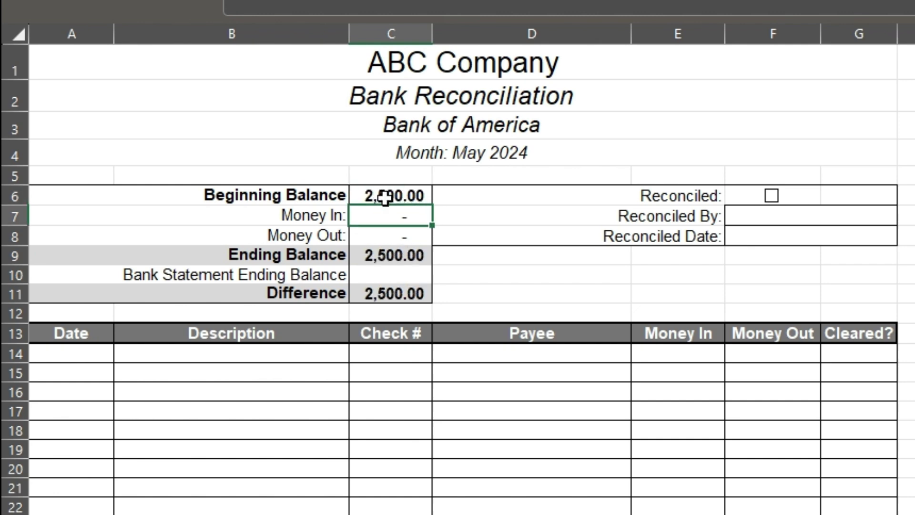
click(357, 450)
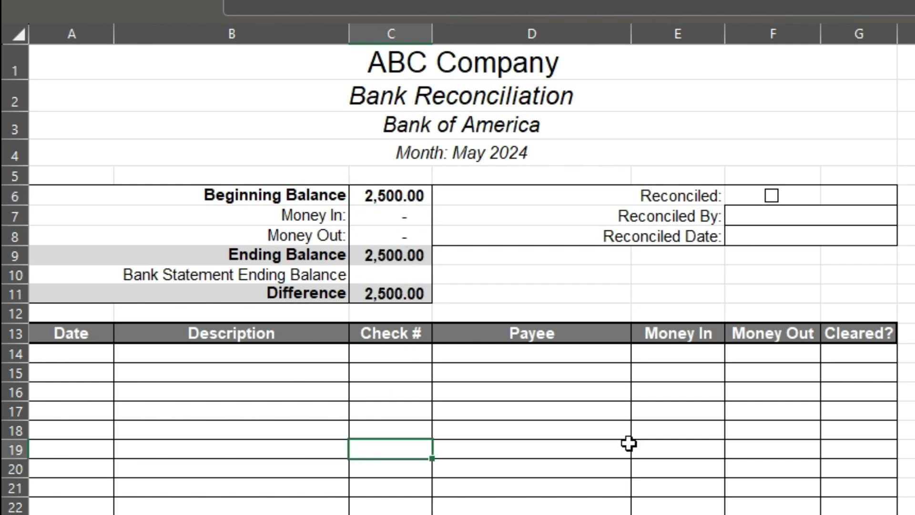
click(82, 354)
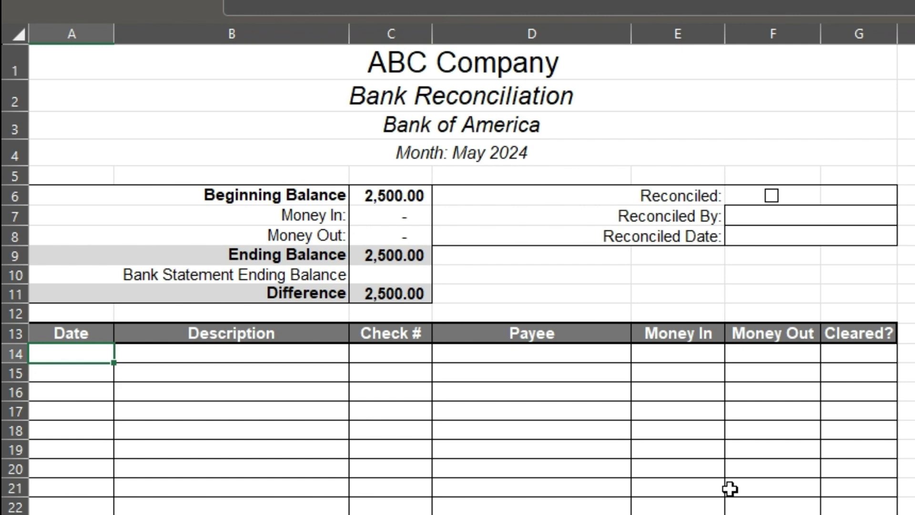
Enter date 5/1/24, description Rent, check 123 and payee Rent Company in row 14.
text(5/9/2024)
key(BackSpace)
key(BackSpace)
key(BackSpace)
key(BackSpace)
key(BackSpace)
key(BackSpace)
text(1/)
key(Tab)
key(shift+Tab)
text(5/1/24)
key(Tab)
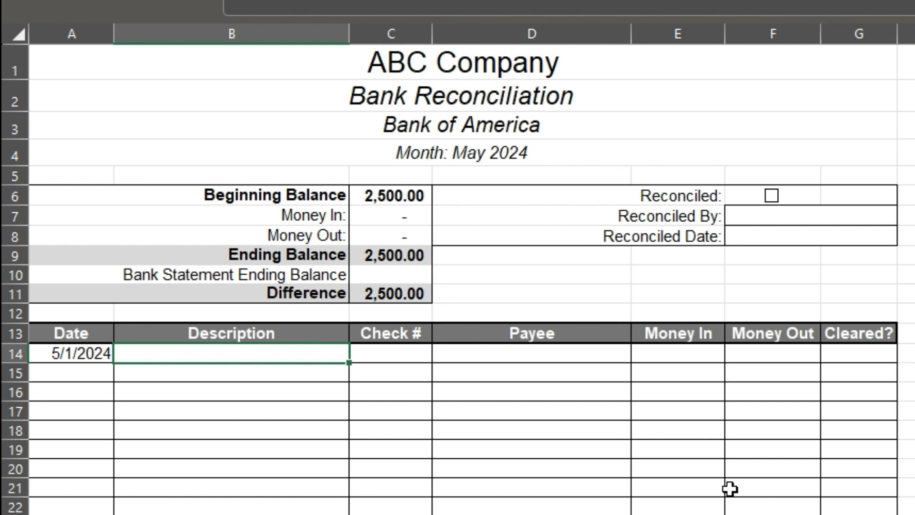
text(Rent)
key(Tab)
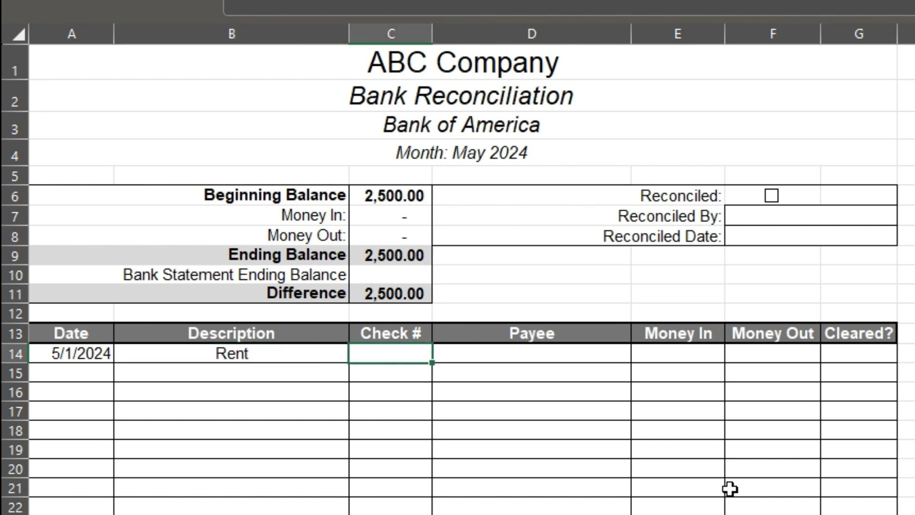
text(123)
key(Tab)
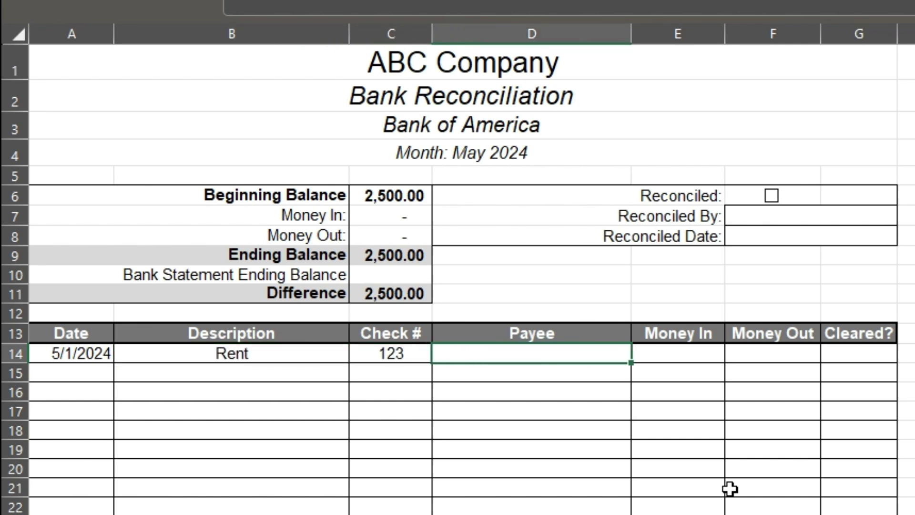
text(Rent Company)
key(Tab)
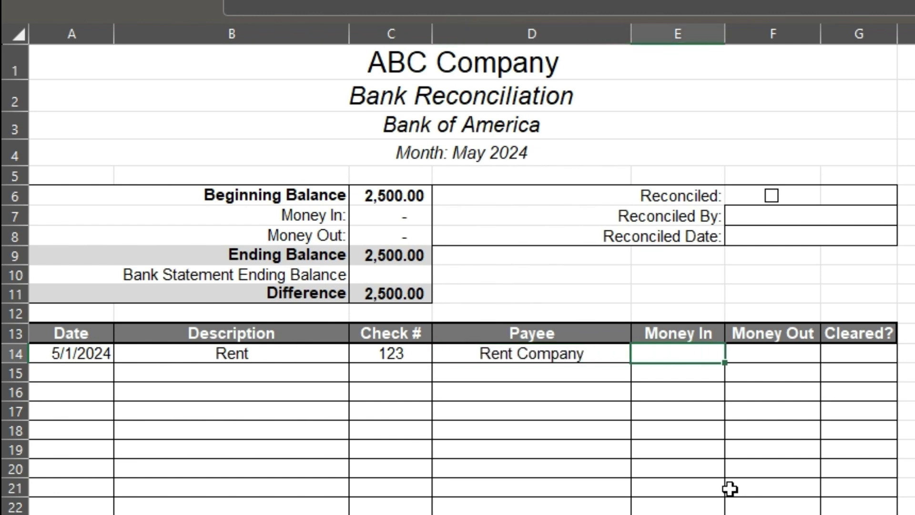
Enter 2,500.00 as Money Out for the rent payment.
key(Tab)
key(shift+Tab)
key(Tab)
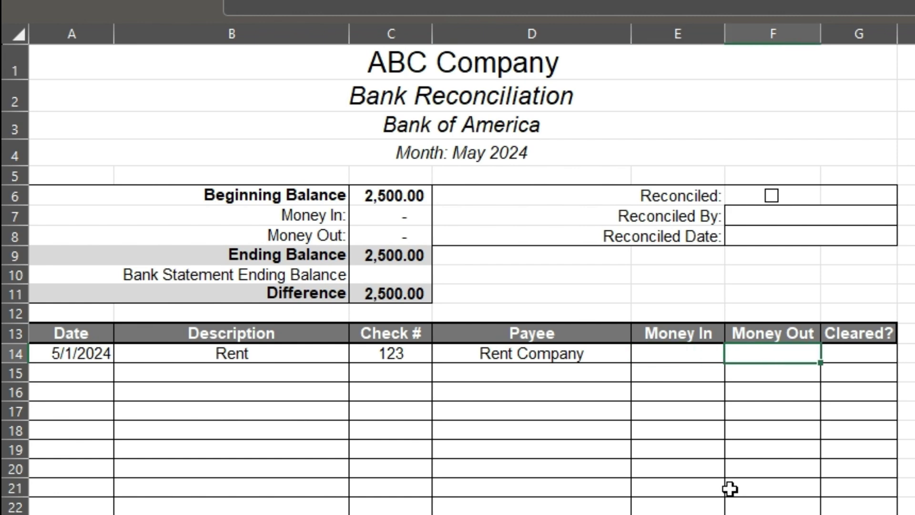
text(250)
key(BackSpace)
key(BackSpace)
key(BackSpace)
text(2500)
key(Return)
key(Left)
key(Left)
key(Left)
key(Left)
key(Left)
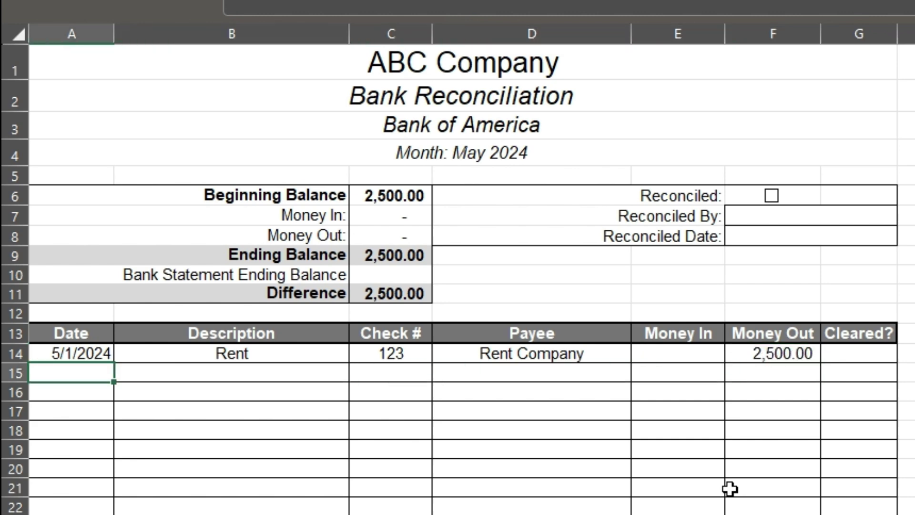
Add the 5/2/2024 Utilities row: check 124, Utility Company, 1,250 money out.
text(5/2/2024)
key(Tab)
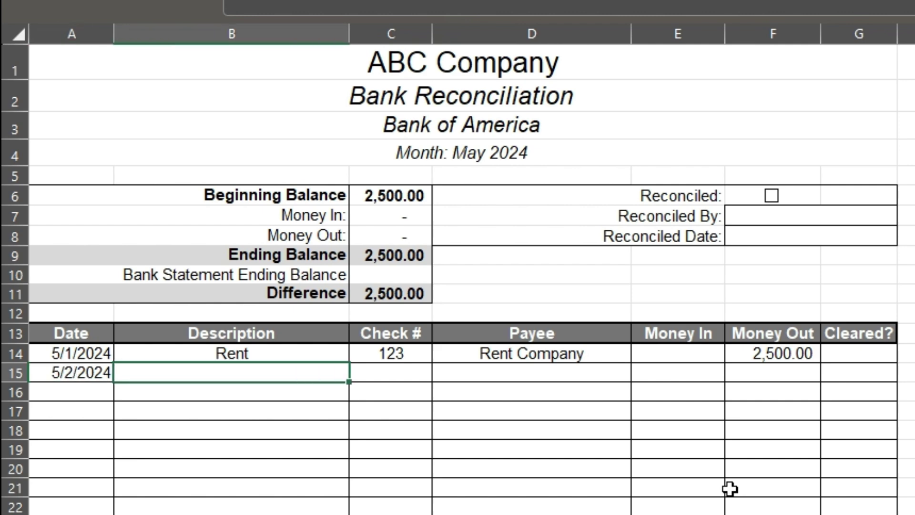
text(Utilities)
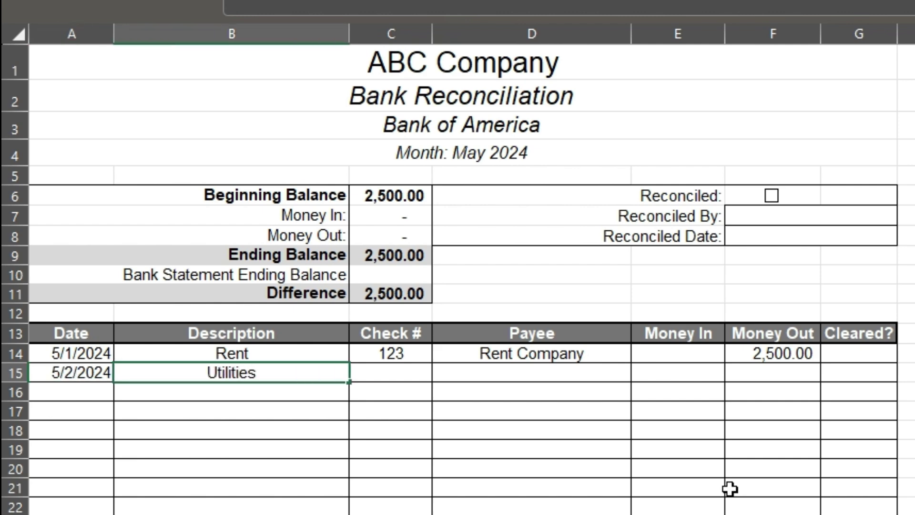
key(Tab)
text(124)
key(Tab)
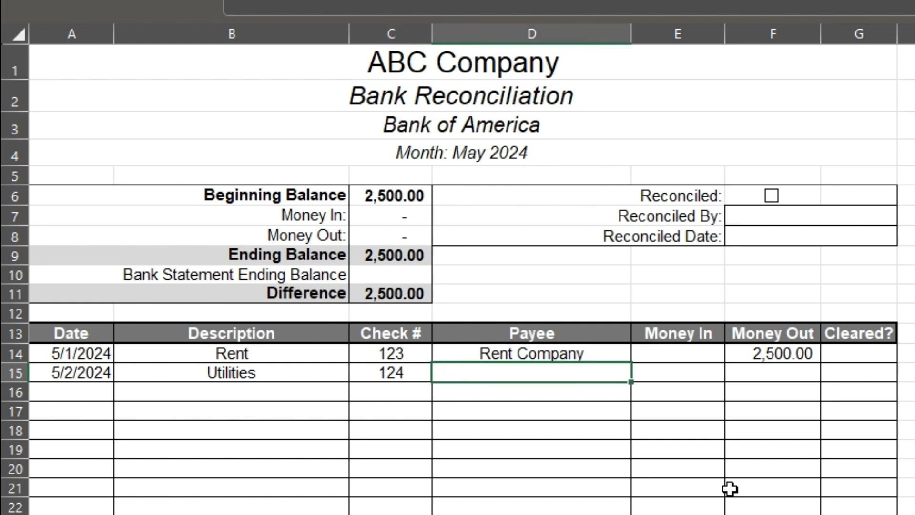
text(Utility Company)
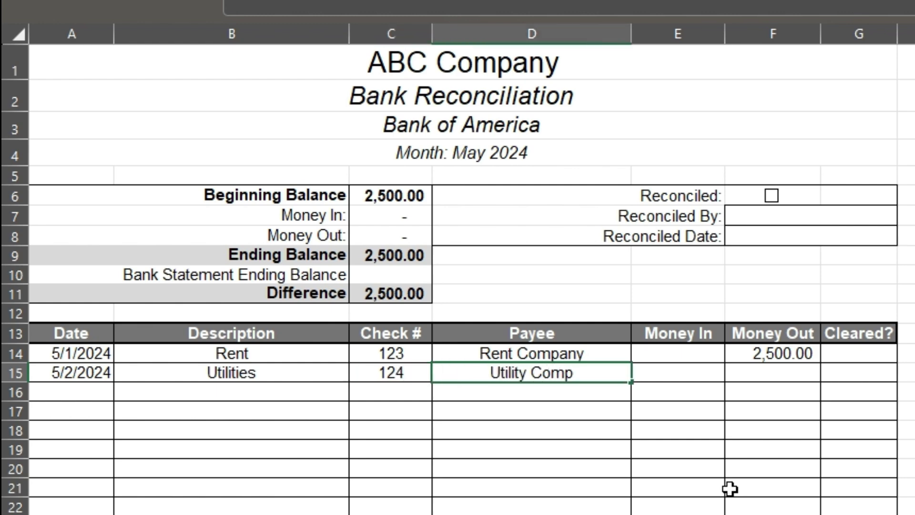
key(Tab)
key(Tab)
text(1,250)
key(Return)
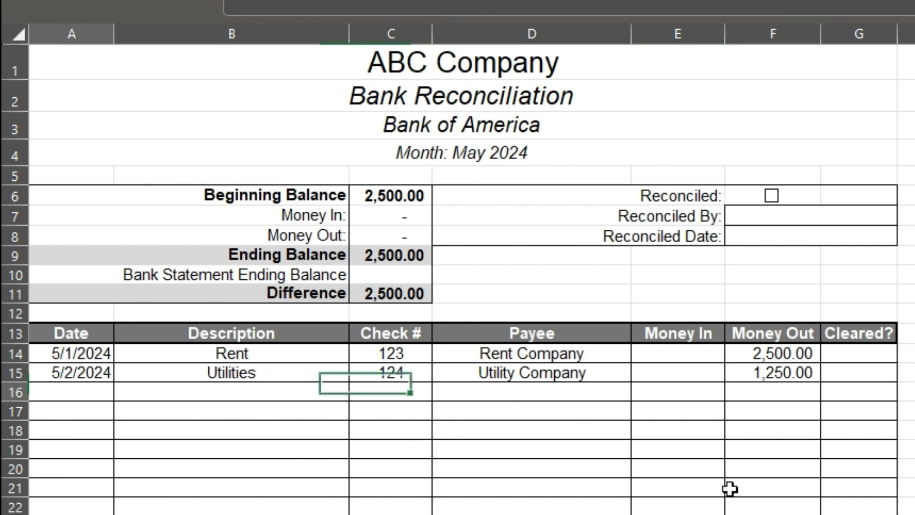
Add the 5/3/2024 Customer 1 row with payee Customer 1 and 2,500 money in.
text(5/3/2)
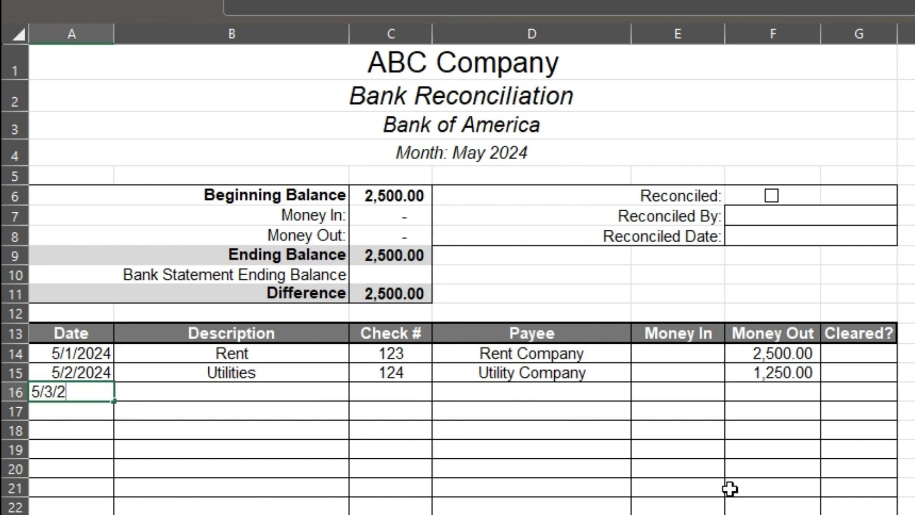
text(024)
key(Tab)
text(Customer)
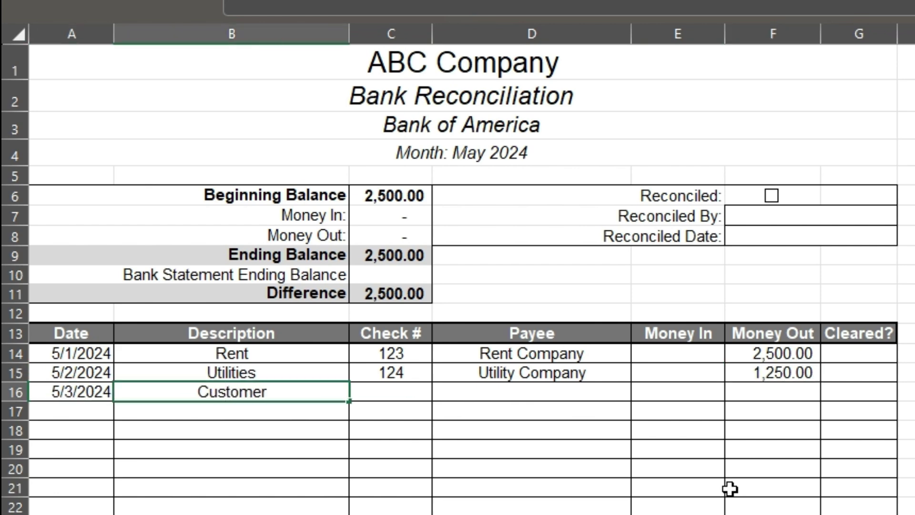
text( 1)
key(Tab)
key(Tab)
text(Customer 2)
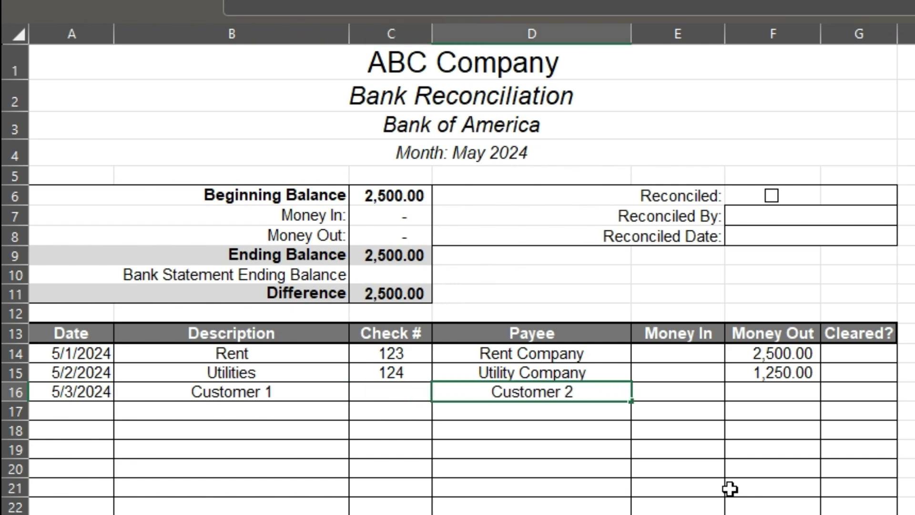
key(BackSpace)
text(1)
key(Tab)
text(2,50)
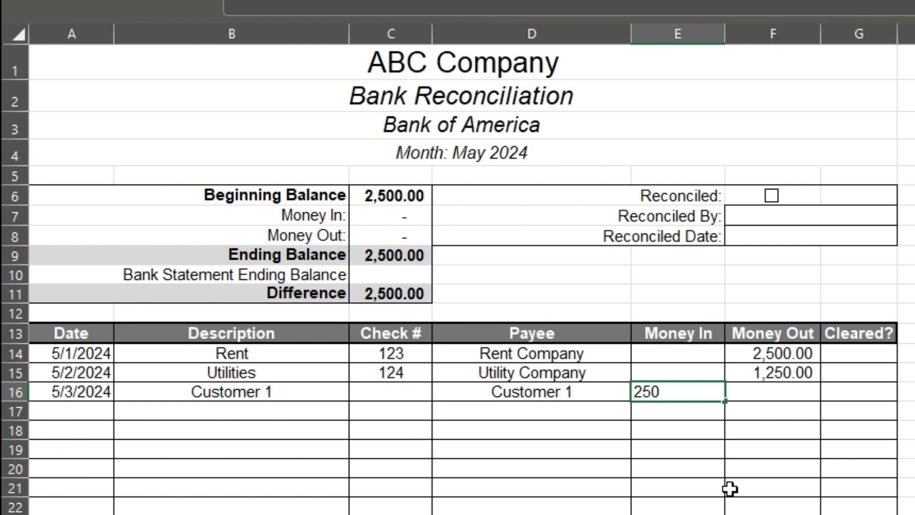
text(0)
key(Return)
Add the 5/4/2024 row with description and payee Customer 2.
text(5/4/2024)
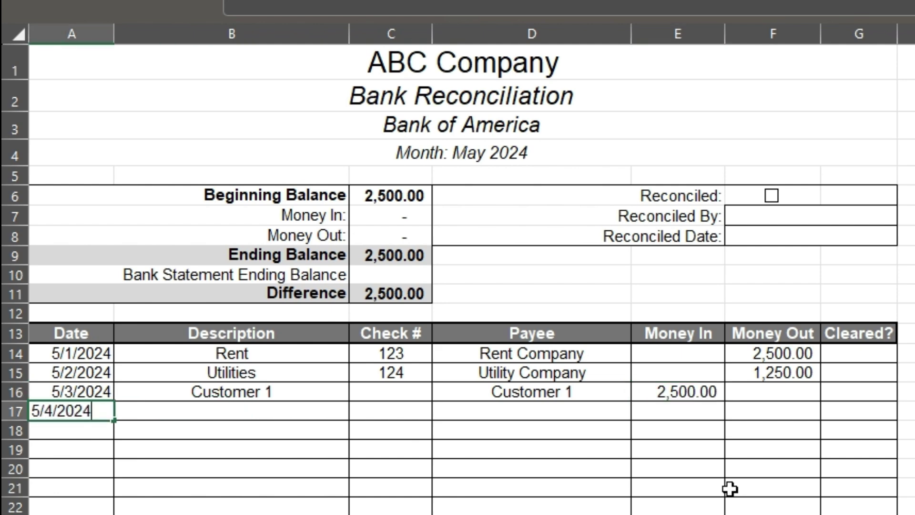
key(Tab)
text(Customer 2)
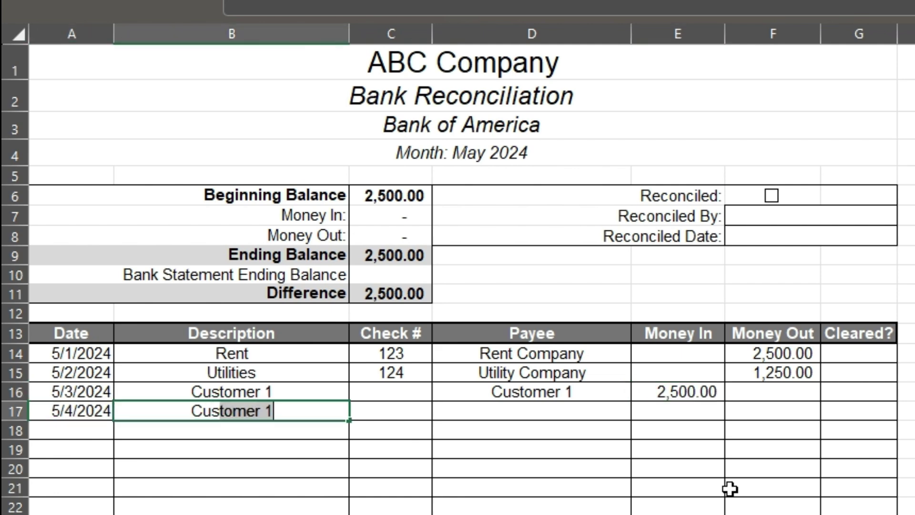
key(Tab)
key(Tab)
text(Cust)
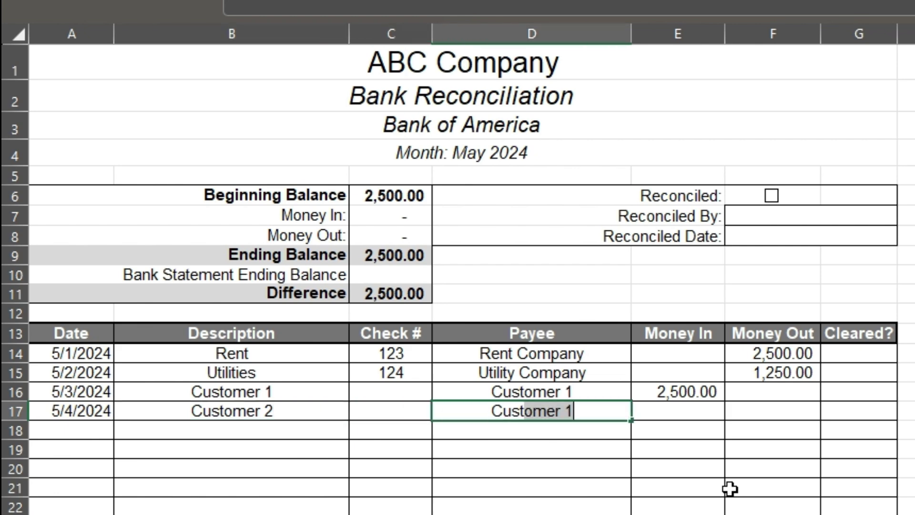
text(omer 2)
key(Tab)
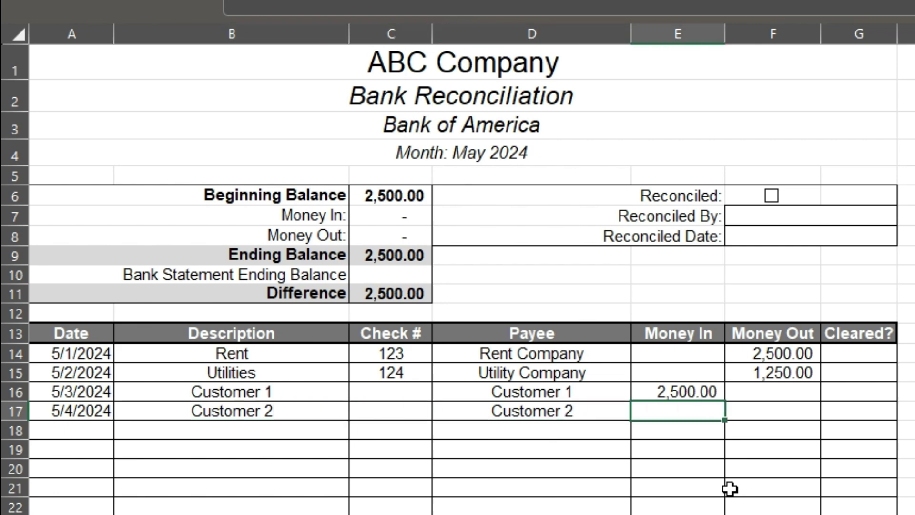
Change the row 16 description to Sales Income.
key(Left)
key(Left)
key(Left)
key(Up)
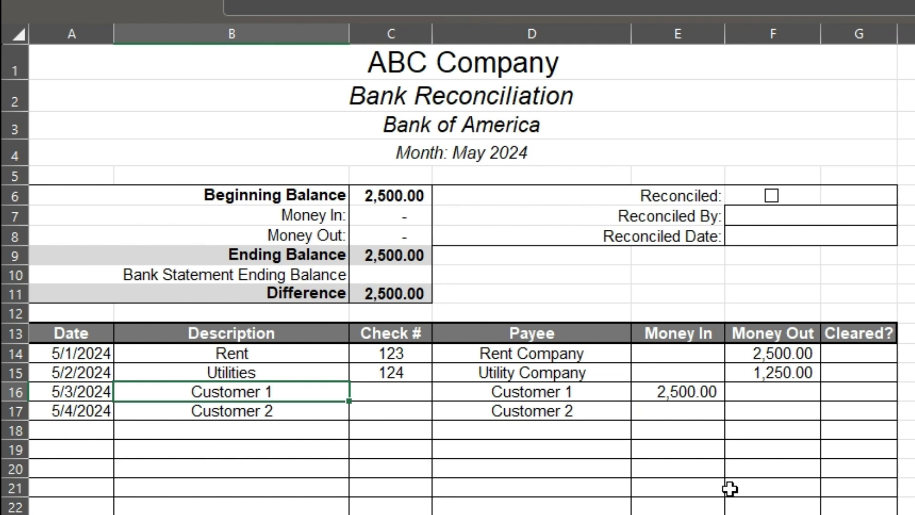
text(Sales Incom)
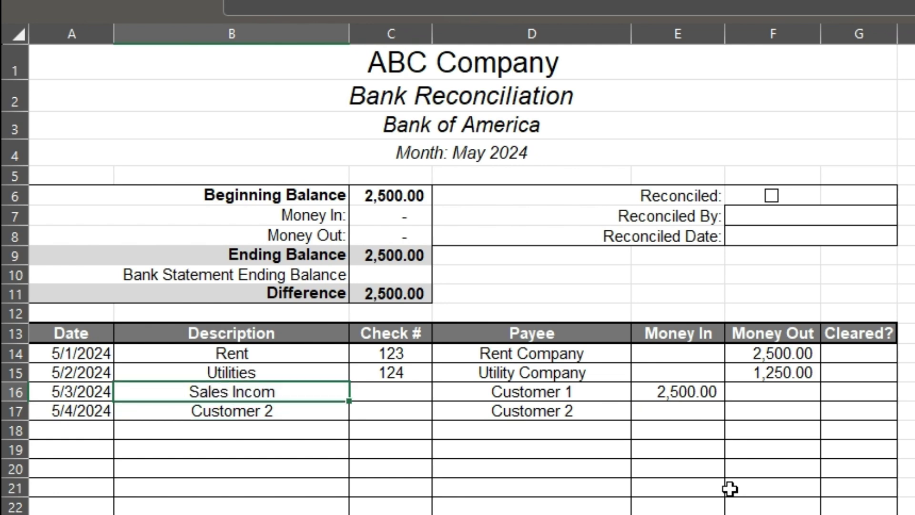
key(BackSpace)
key(BackSpace)
key(BackSpace)
key(BackSpace)
key(BackSpace)
text(Incomes)
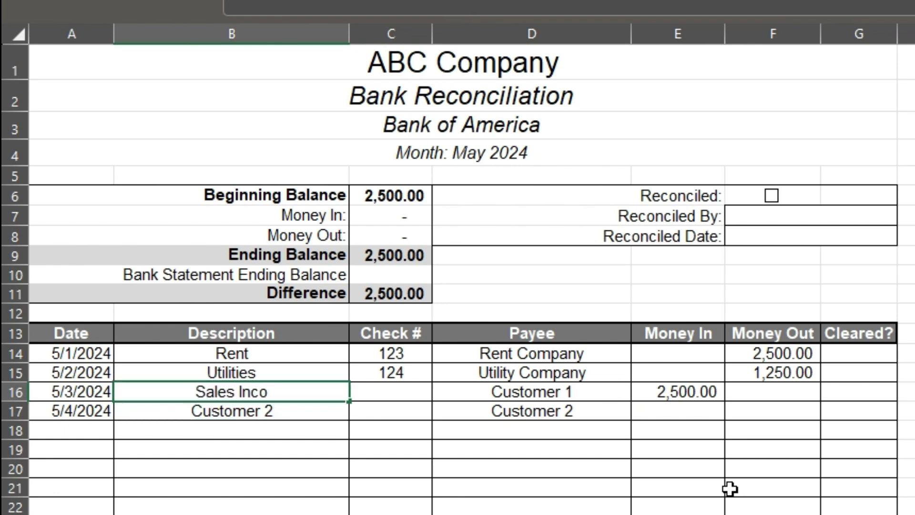
key(Return)
key(Up)
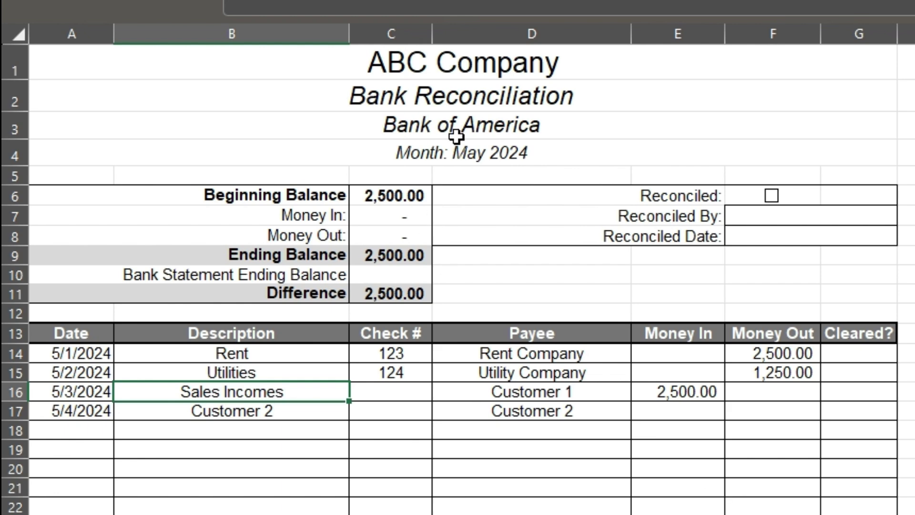
click(428, 2)
key(BackSpace)
key(Return)
Copy Sales Income into B17 and enter 1,250 money in for Customer 2.
key(Up)
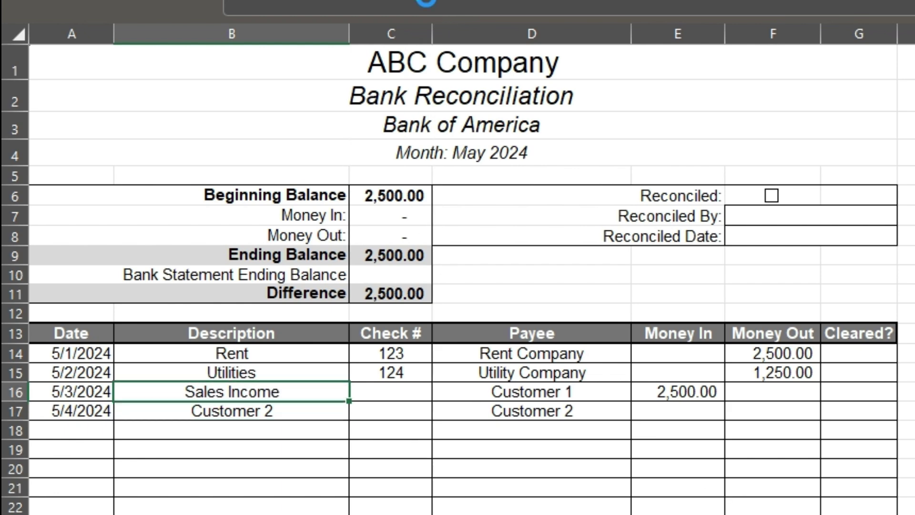
key(ctrl+c)
key(Down)
key(ctrl+v)
key(Right)
key(Right)
key(Right)
key(Right)
key(Left)
text(1250)
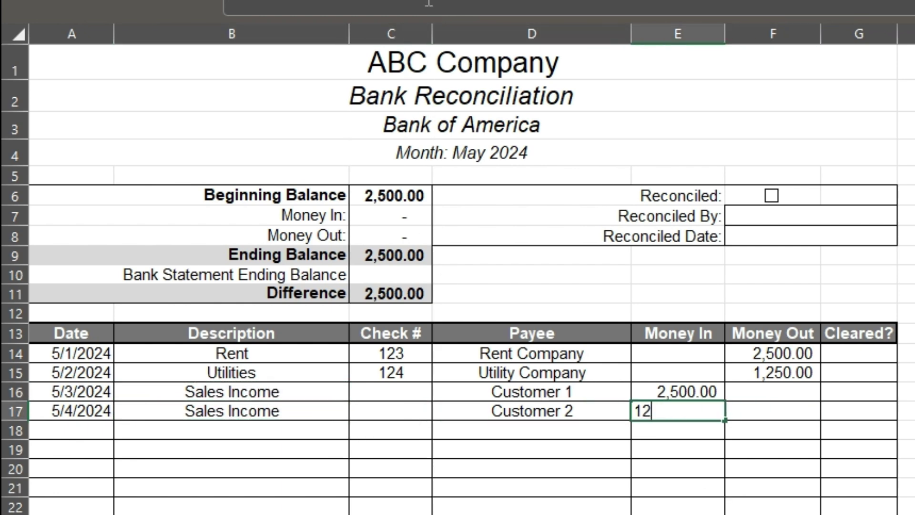
key(Return)
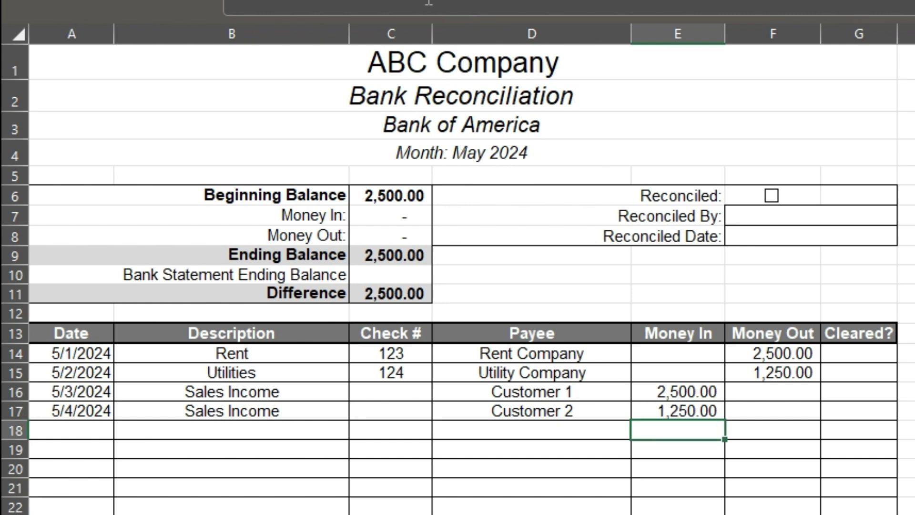
Add the 5/30/2024 Vendor row with check 125 and 250 money out.
click(74, 430)
text(5/30/)
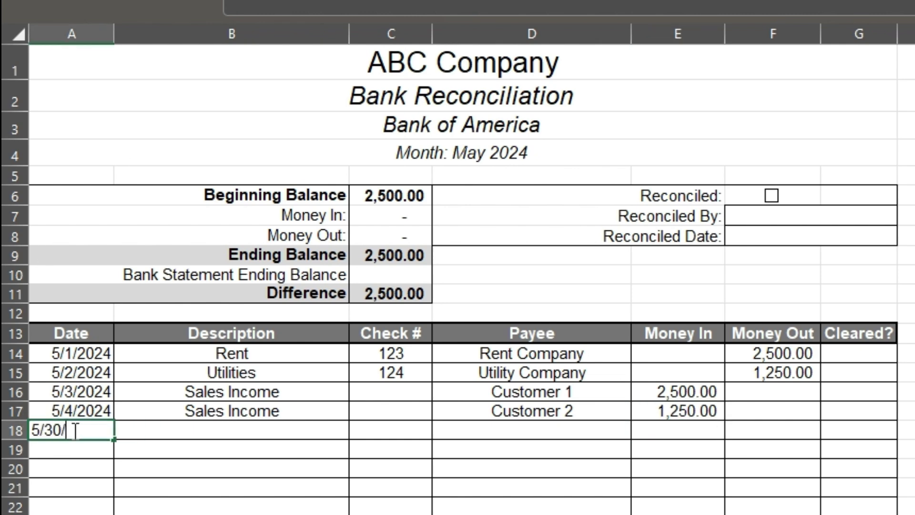
text(2024)
key(Tab)
text(S)
key(Delete)
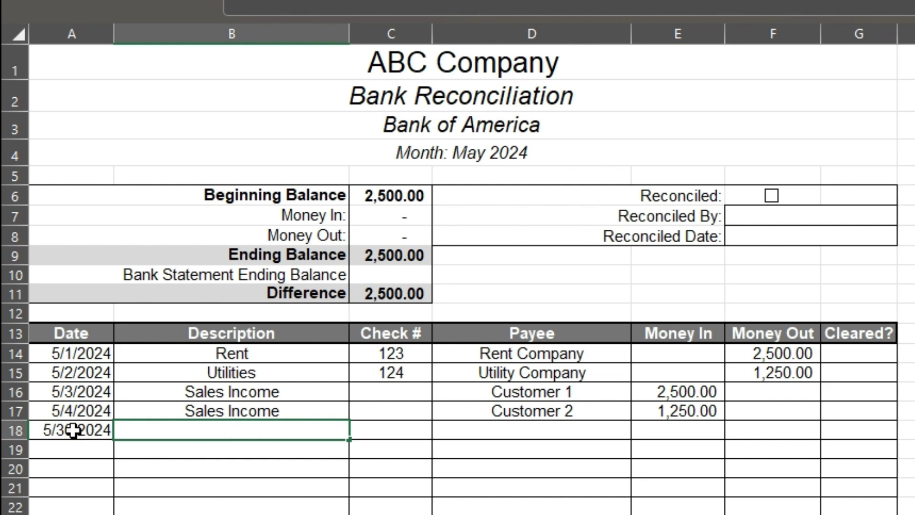
text(Vendor)
key(Tab)
text(12)
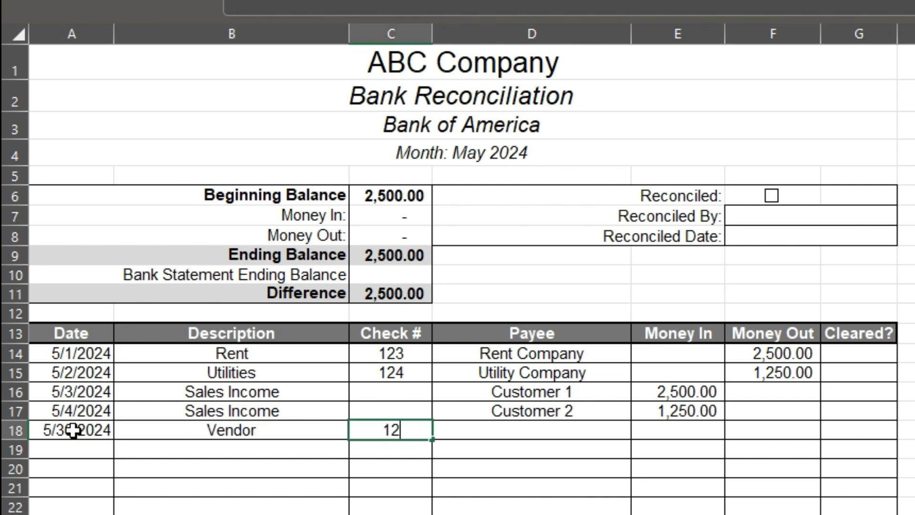
text(5)
key(Tab)
key(Tab)
key(Tab)
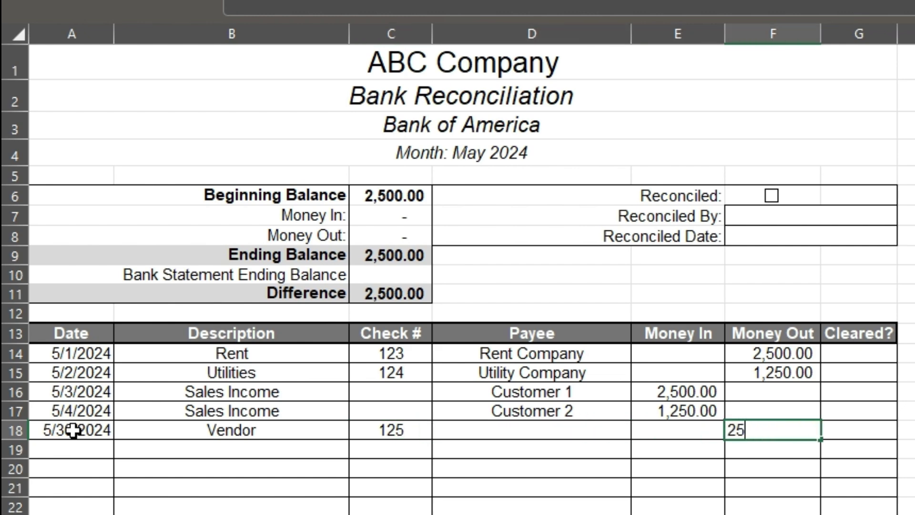
text(250)
key(Return)
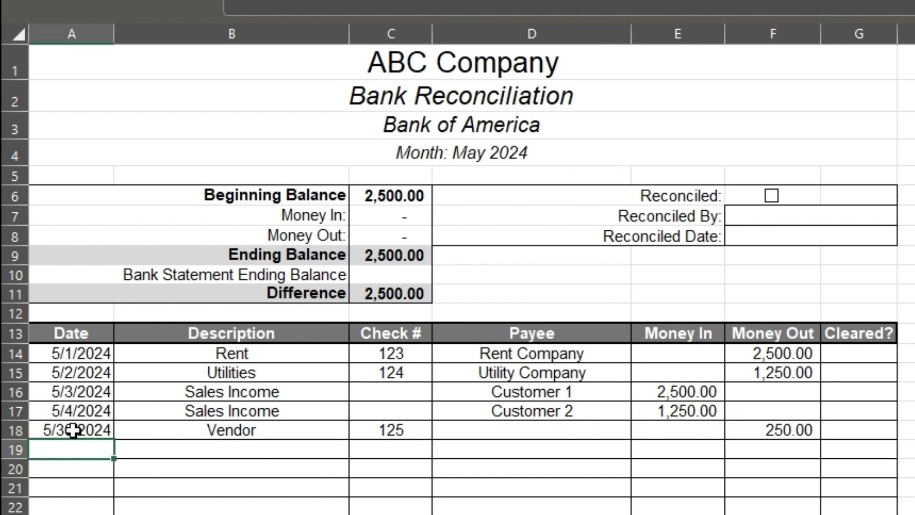
click(441, 503)
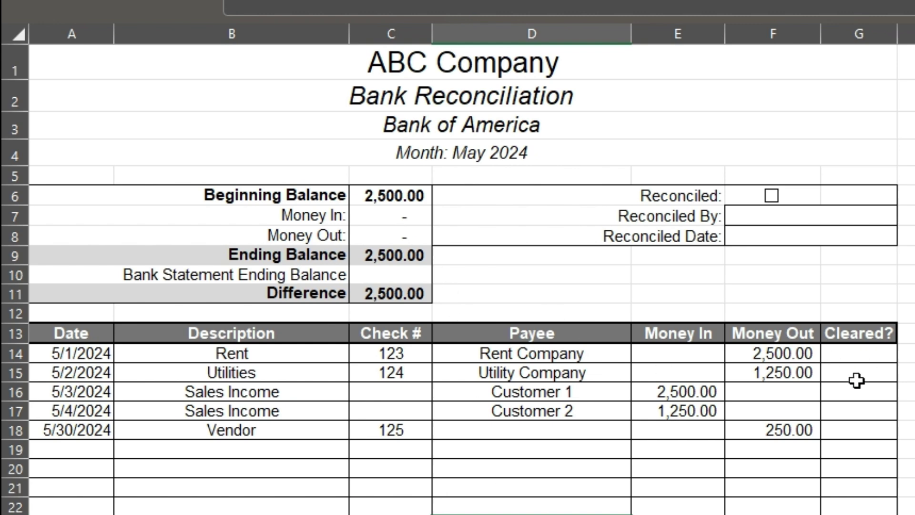
Mark the rent, utilities, Customer 1 and Customer 2 transactions as cleared (Yes).
click(864, 358)
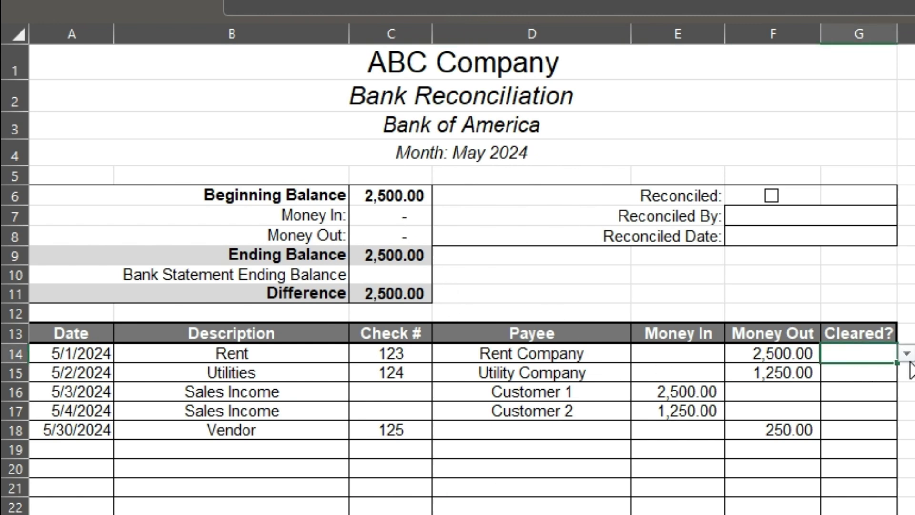
click(881, 373)
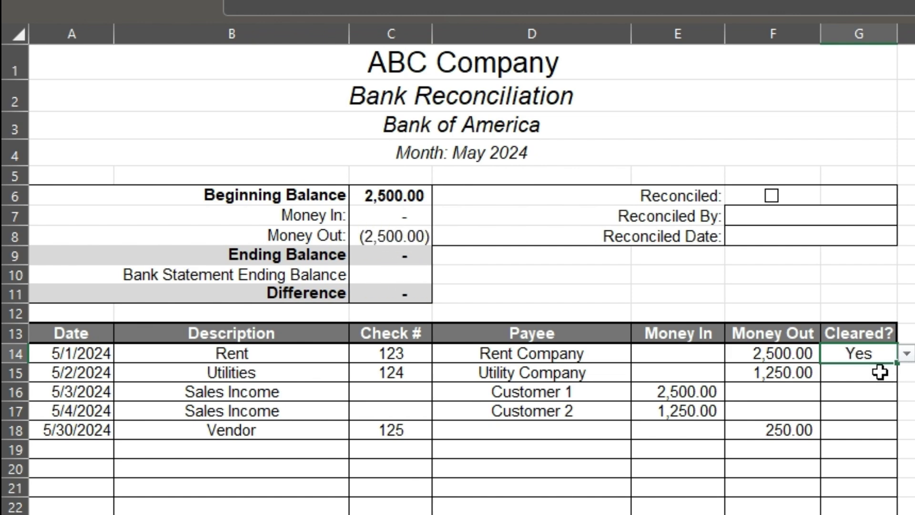
click(874, 373)
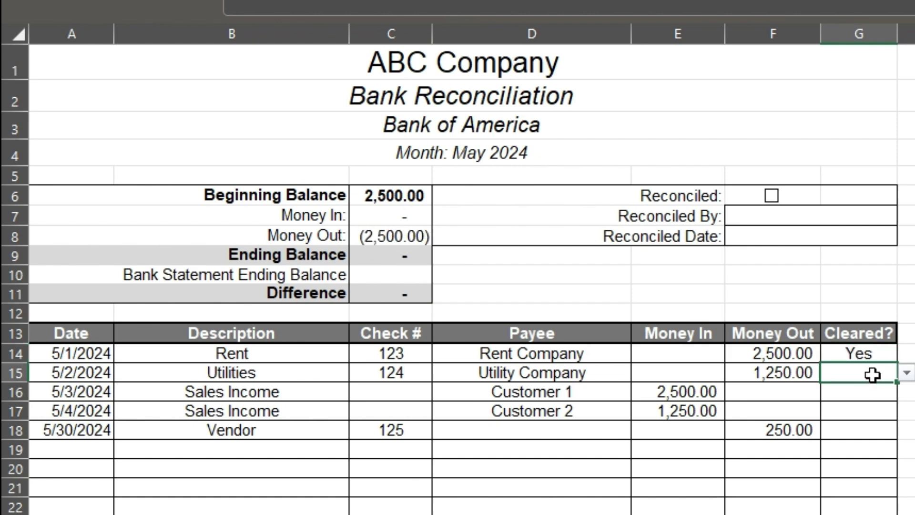
click(907, 373)
click(896, 393)
click(895, 393)
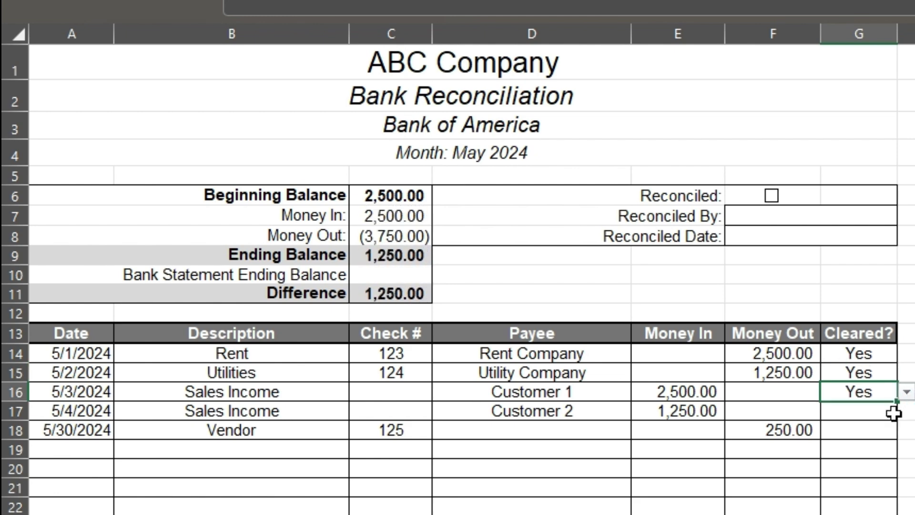
click(895, 413)
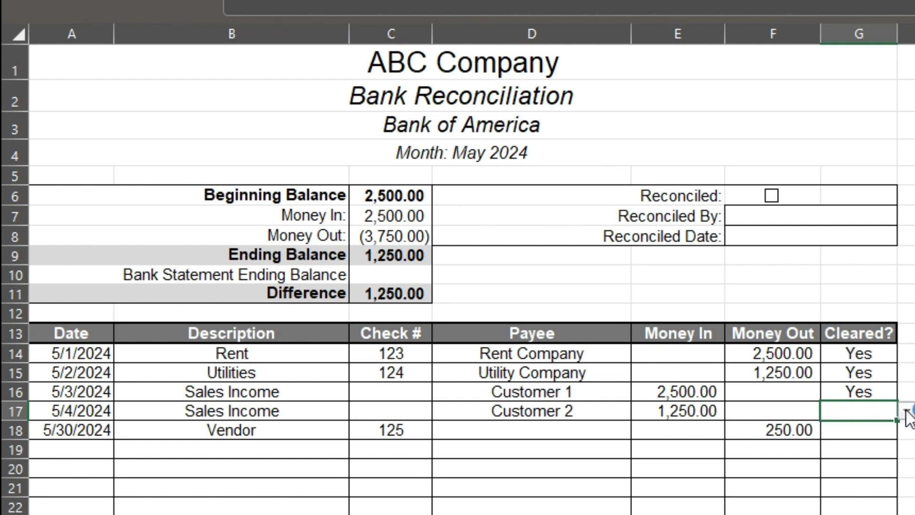
text(Yes)
key(ctrl+Return)
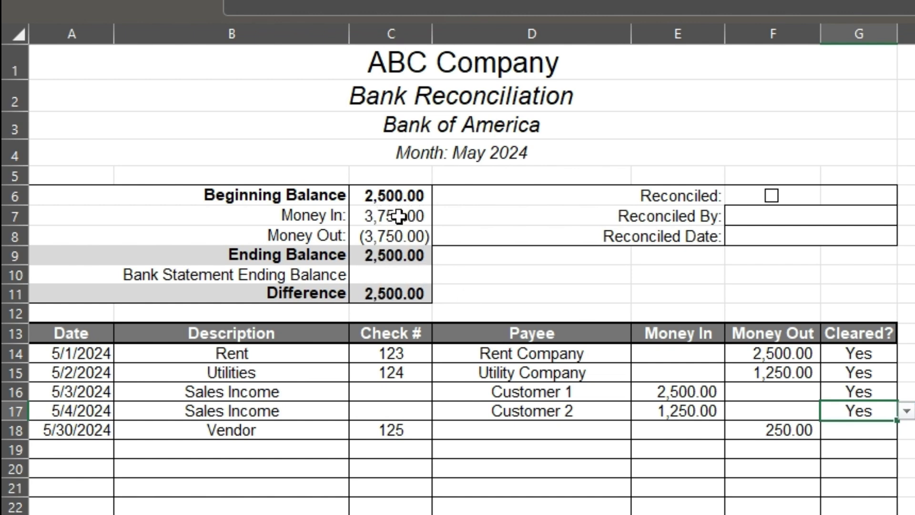
Check the Money In total and keep the Customer 2 deposit set to Yes.
click(400, 215)
click(889, 405)
click(906, 411)
click(892, 446)
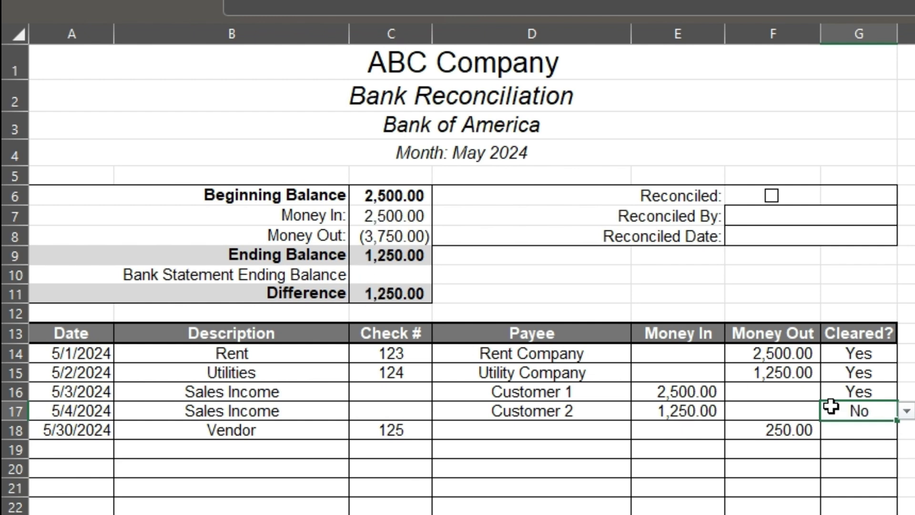
click(905, 411)
click(899, 437)
Set the Vendor check 125 payment's Cleared? value to No.
click(878, 434)
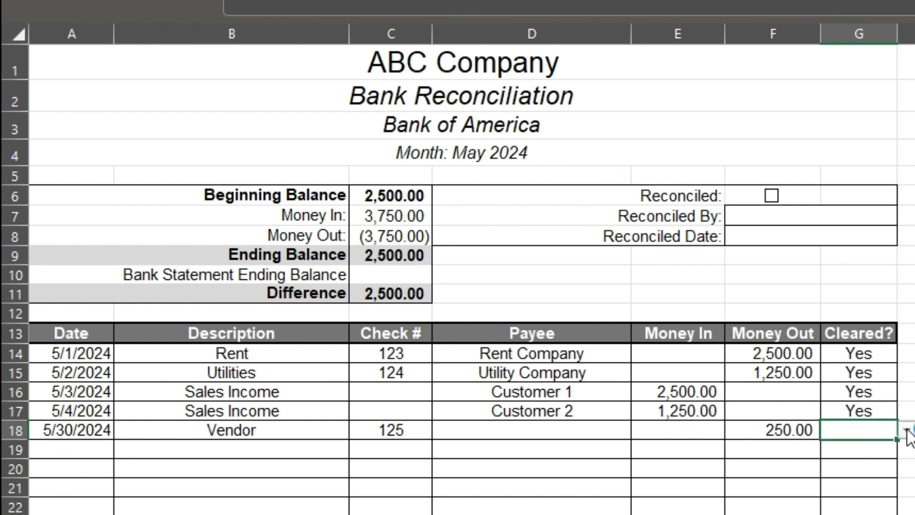
key(alt+Down)
click(879, 465)
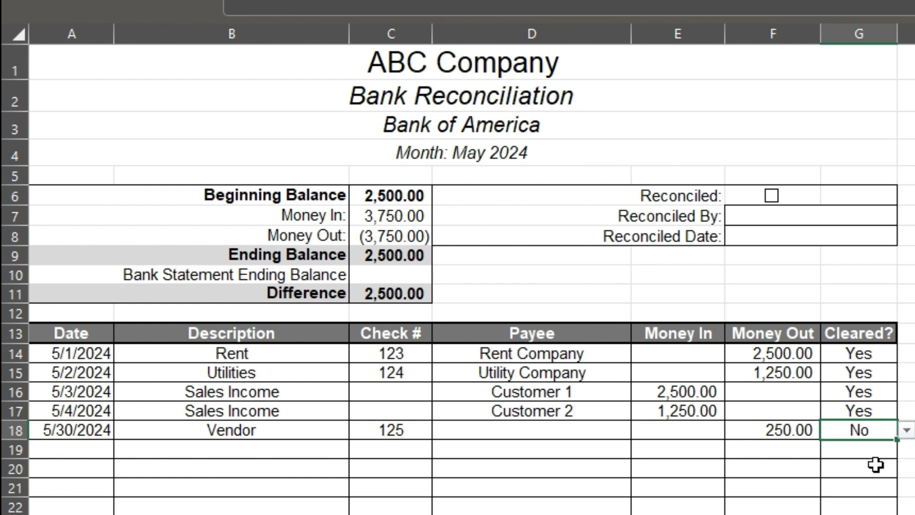
click(748, 444)
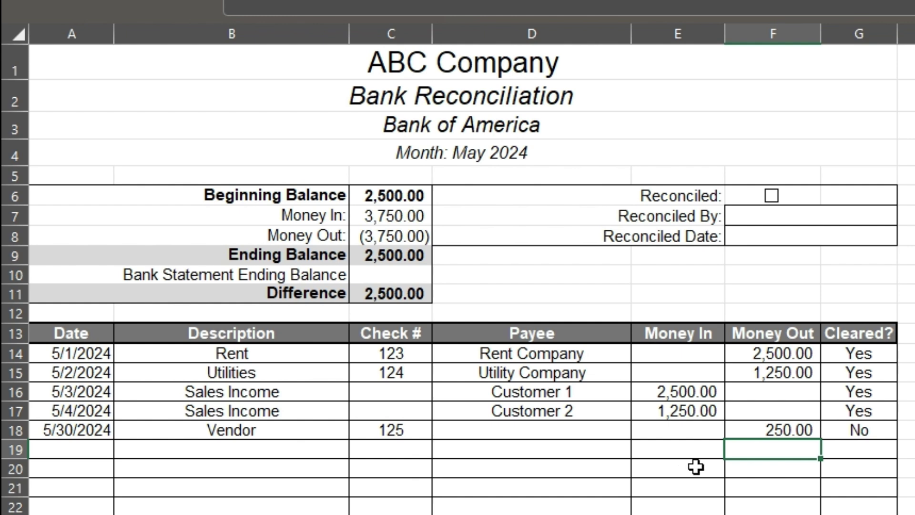
click(433, 441)
Enter 2,500.00 as the Bank Statement Ending Balance in C10.
click(393, 281)
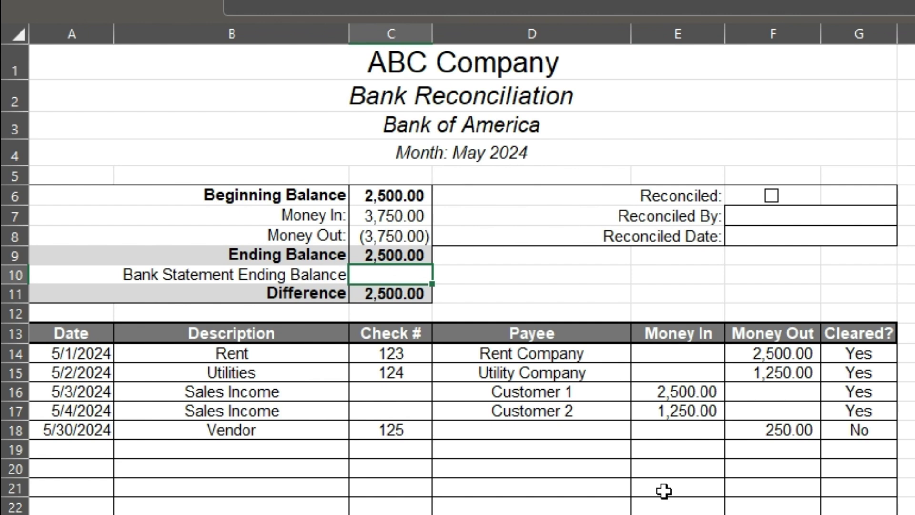
text(2500)
key(Return)
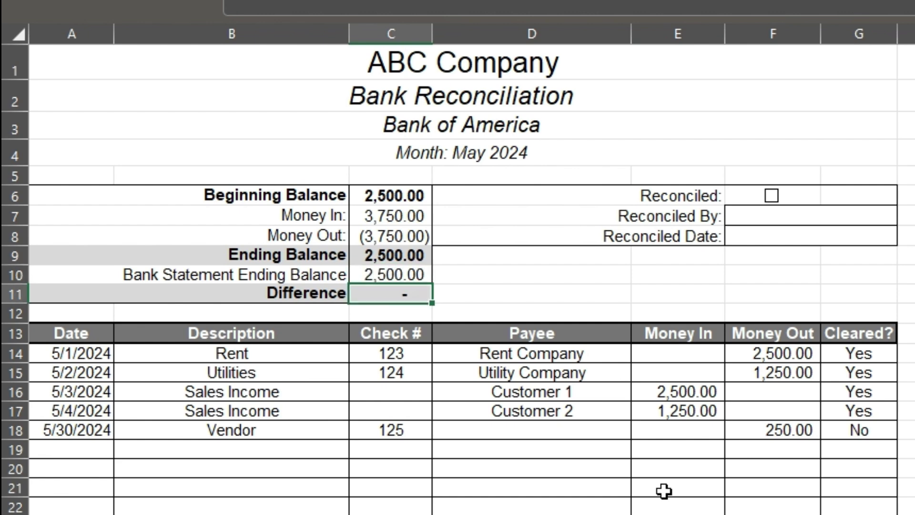
key(Down)
key(Up)
key(Up)
key(Up)
key(Up)
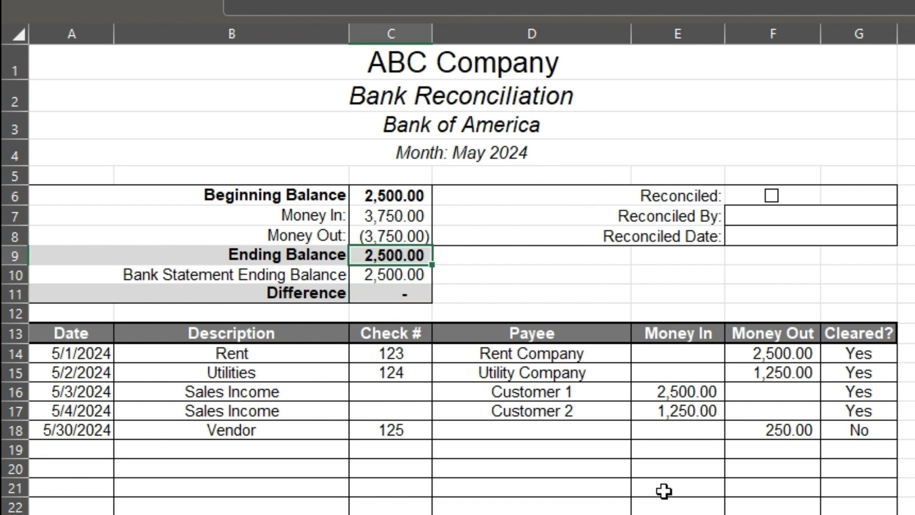
key(Down)
key(Down)
key(Up)
key(Down)
Correct the bank statement balance to 2,750.00 and review the summary figures.
key(F2)
key(Left)
key(Left)
key(Left)
key(Delete)
text(75)
key(Return)
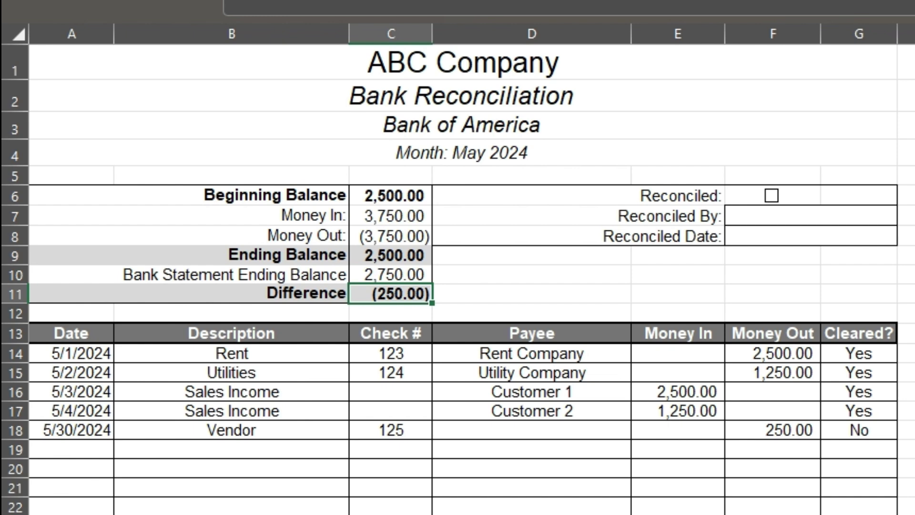
scroll(738, 236, down, 3)
click(430, 193)
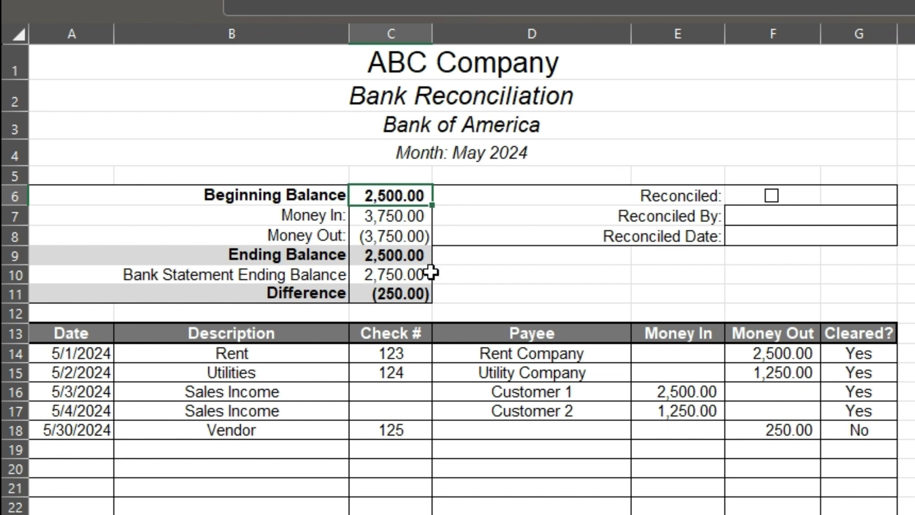
Review the Difference and the 2,750.00 bank statement balance, then tick the Reconciled checkbox in F6.
click(410, 289)
click(403, 275)
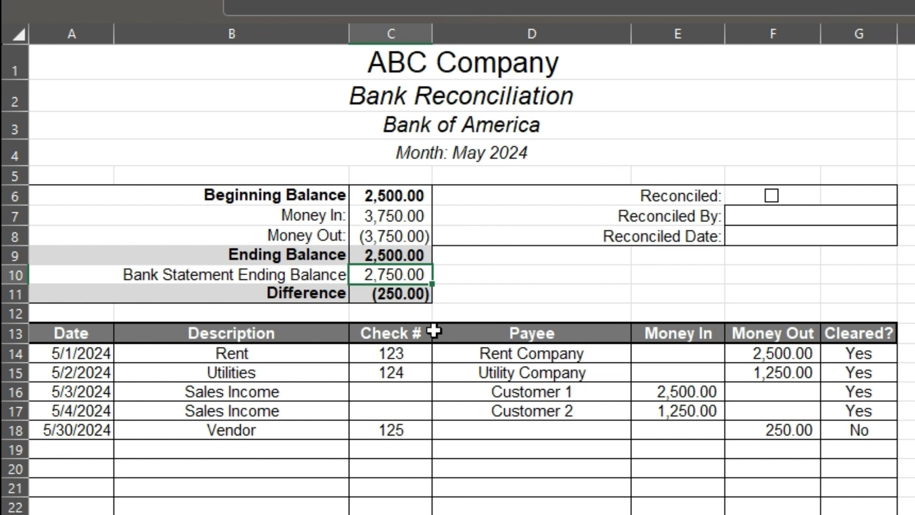
click(655, 453)
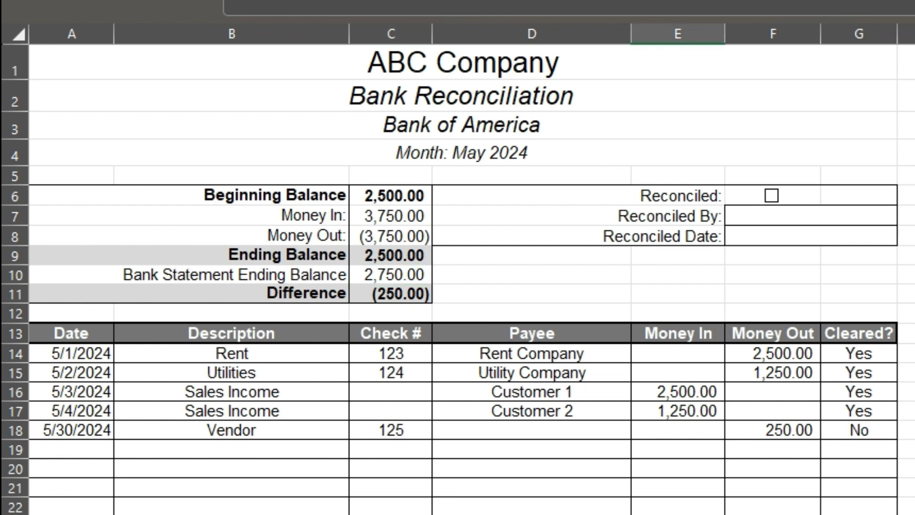
click(769, 202)
Enter the reconciler's name in F7 and the reconciled date June 1, 2024 in F8.
click(771, 218)
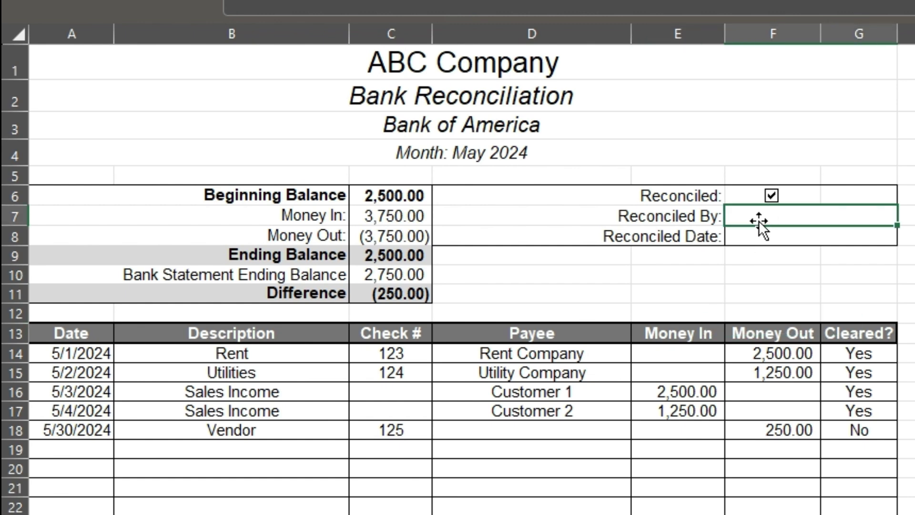
text(Alex)
key(Return)
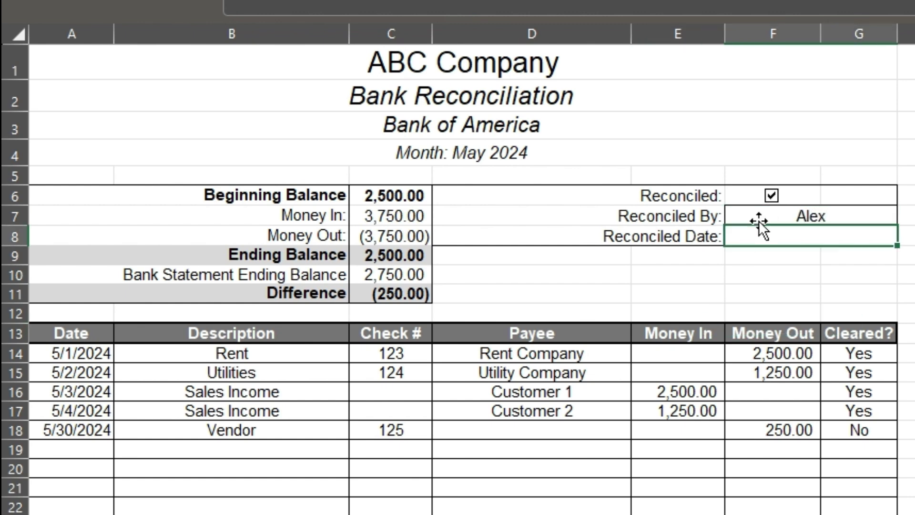
text(June 1, 2024)
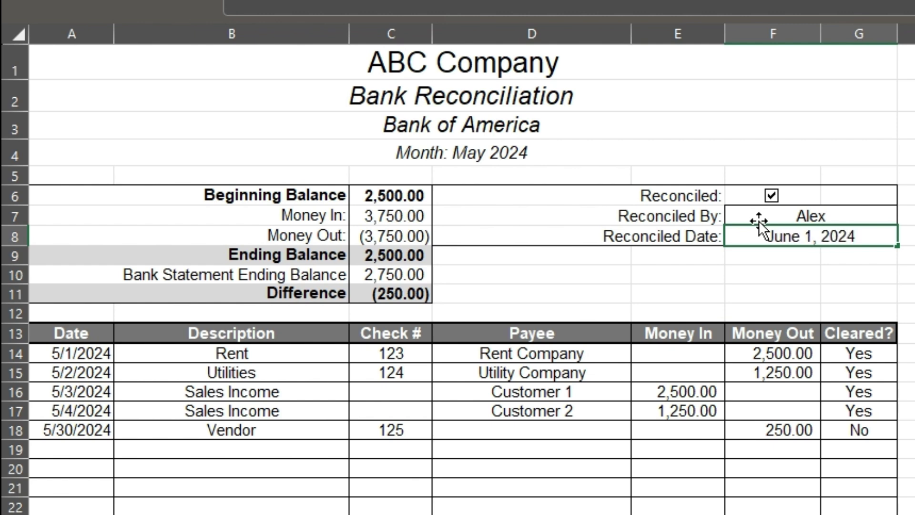
key(Return)
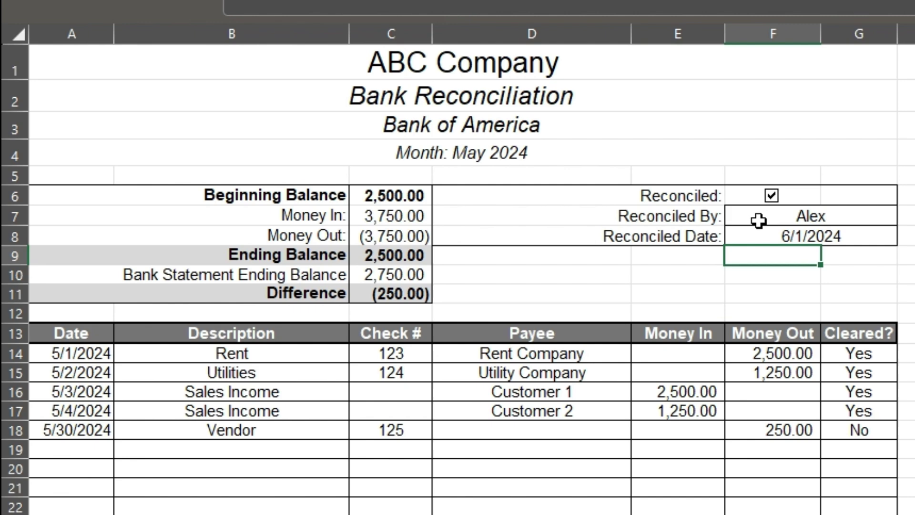
scroll(772, 397, down, 16)
scroll(772, 398, up, 10)
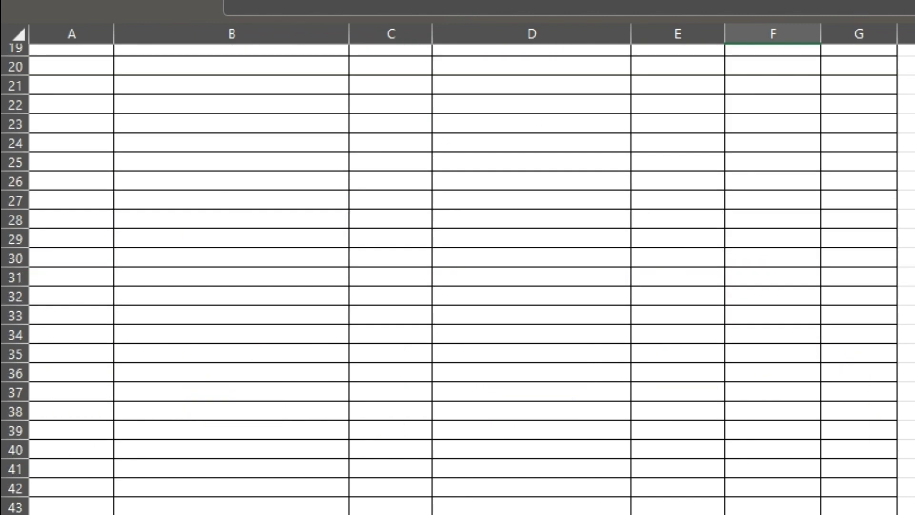